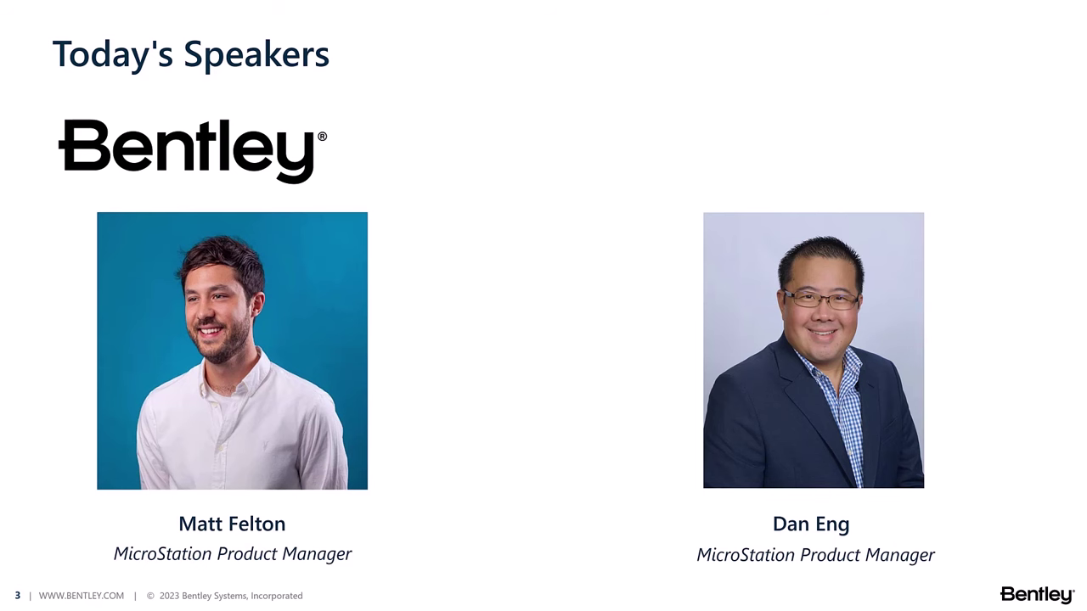
- Advance the slideshow to the Featured Guests slide
{"action": "key", "text": "Right"}
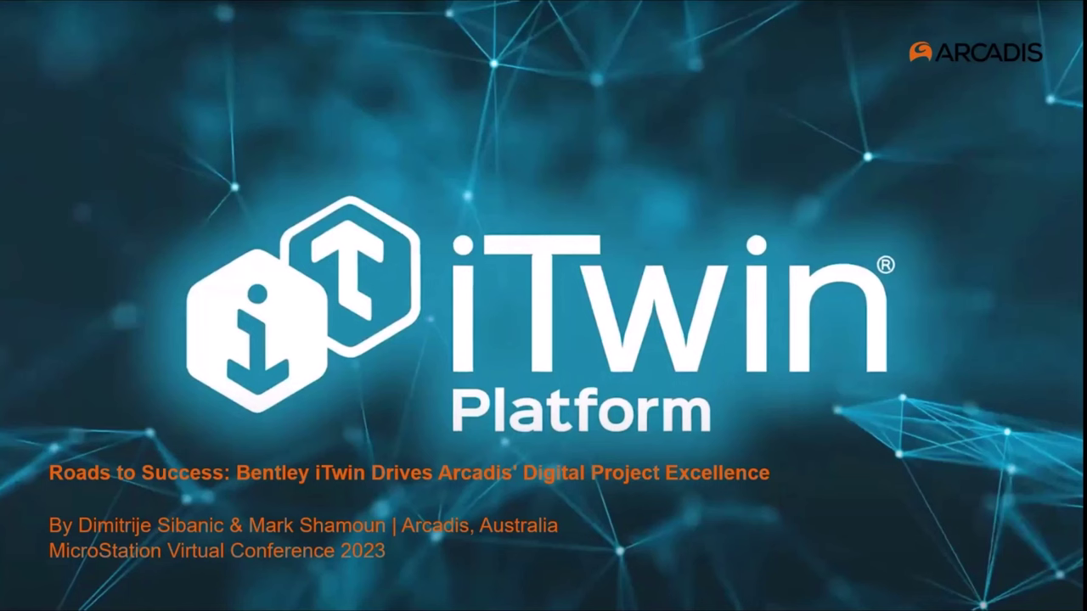
- Advance the slideshow to the Arcadis at a glance slide
{"action": "key", "text": "Right"}
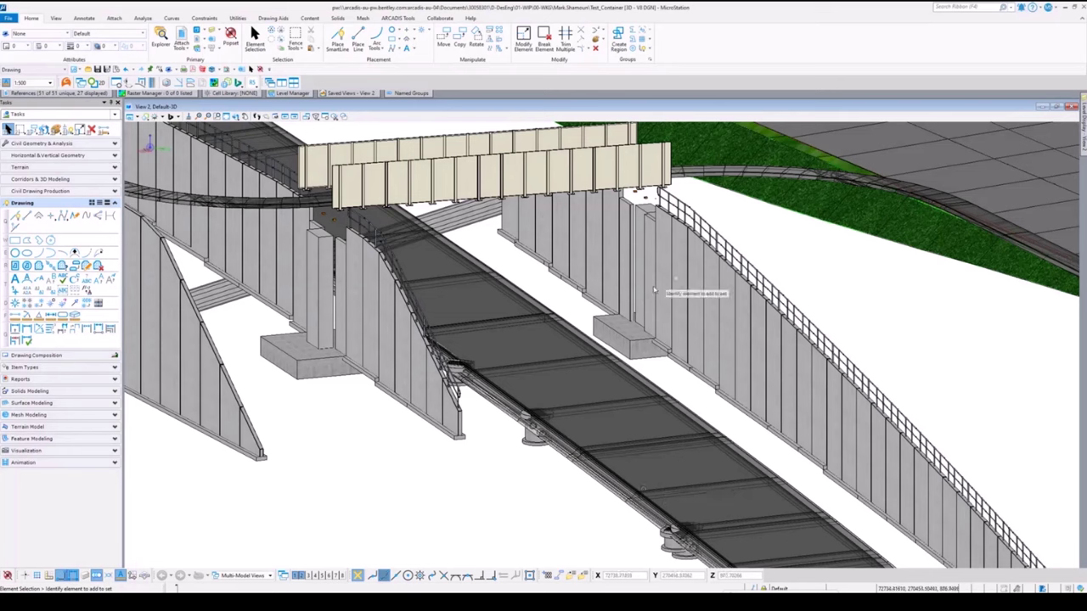
{"action": "mouse_move", "coordinate": [660, 283]}
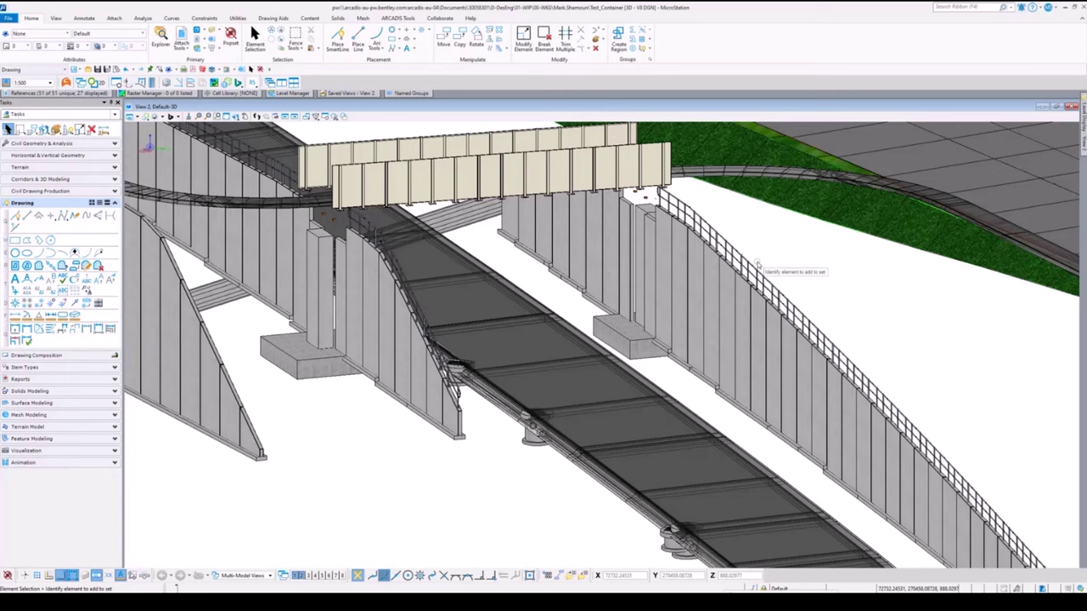
{"action": "mouse_move", "coordinate": [452, 411]}
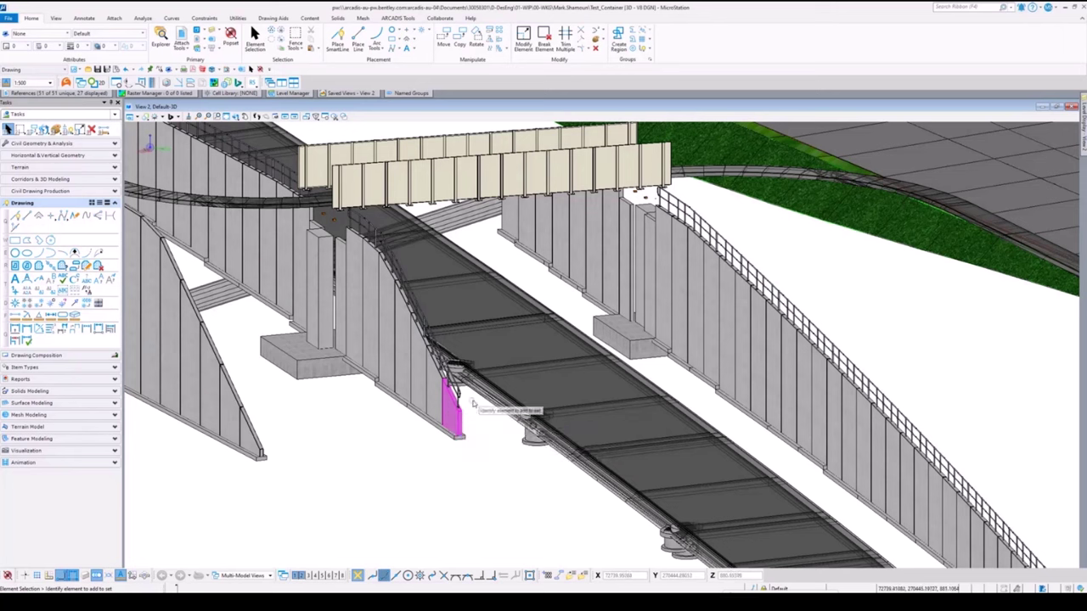
{"action": "mouse_move", "coordinate": [463, 434]}
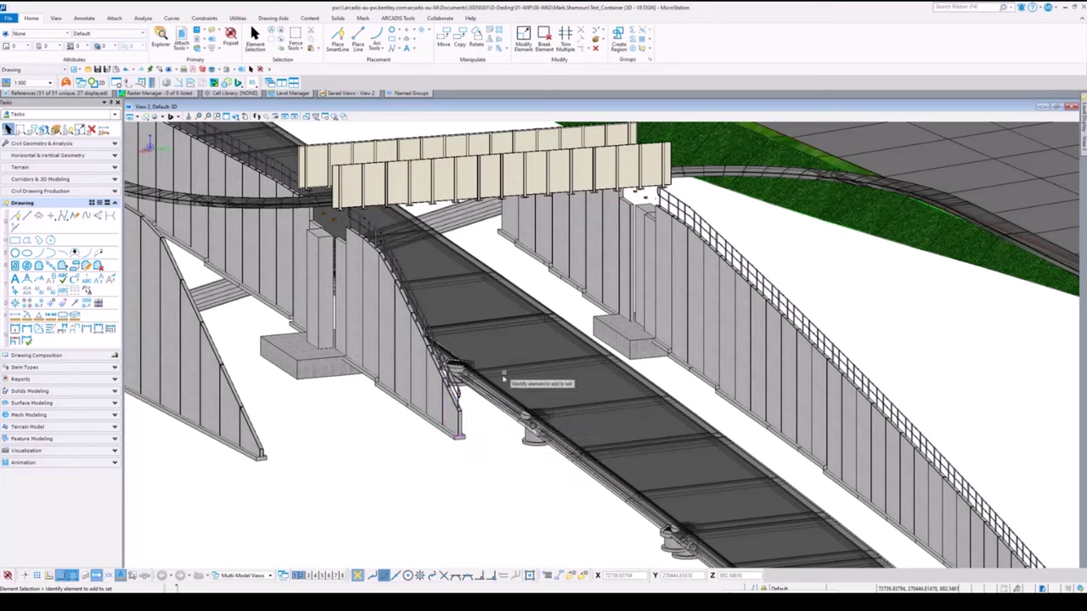
{"action": "left_click", "coordinate": [427, 381]}
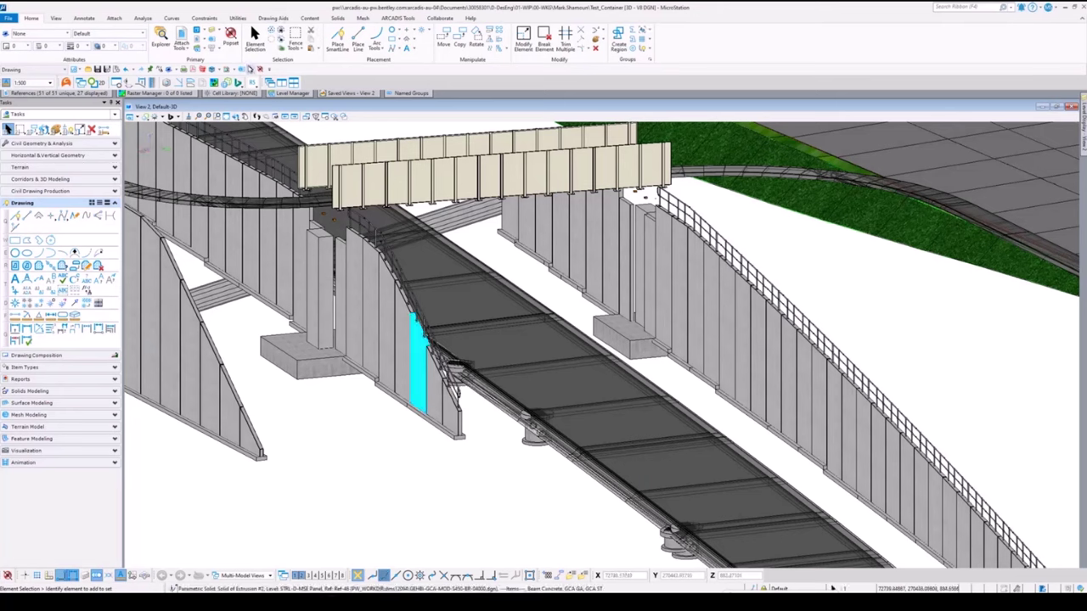
{"action": "left_click", "coordinate": [249, 69]}
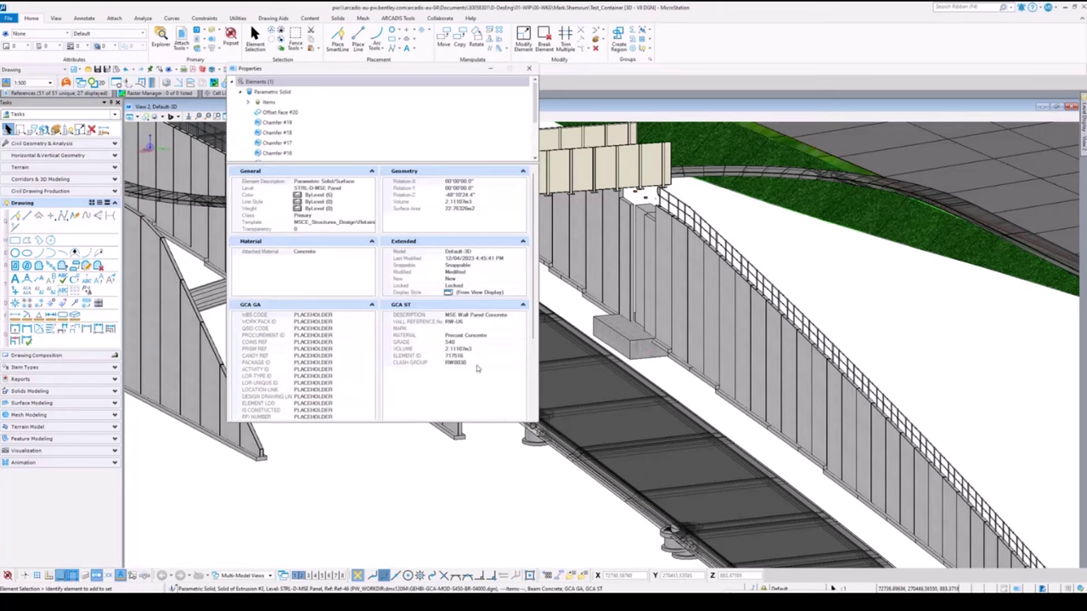
{"action": "scroll", "coordinate": [476, 365], "scroll_direction": "down", "scroll_amount": 3}
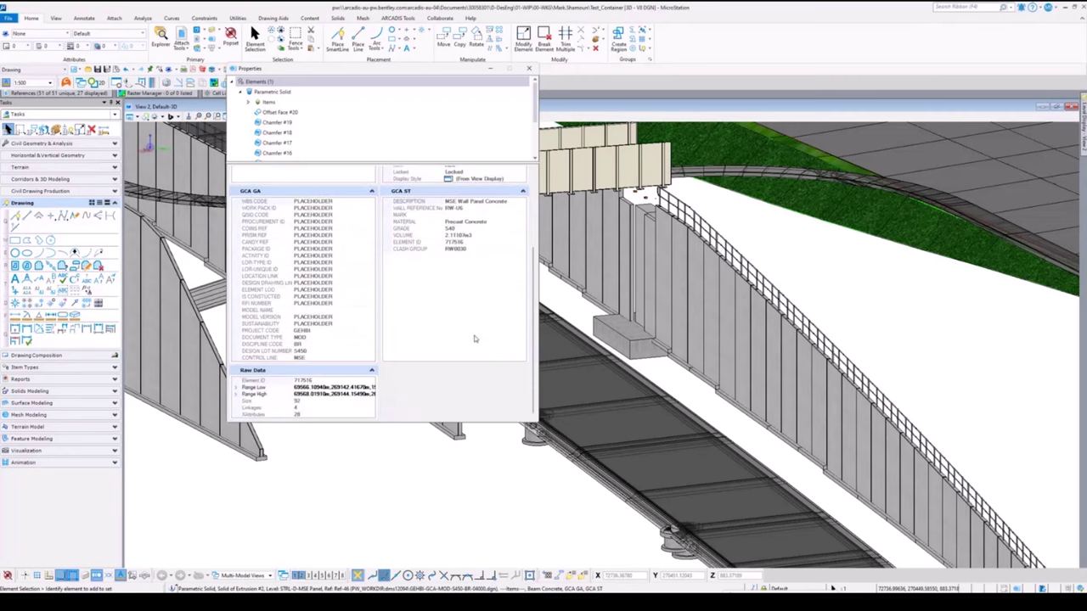
{"action": "left_click", "coordinate": [529, 68]}
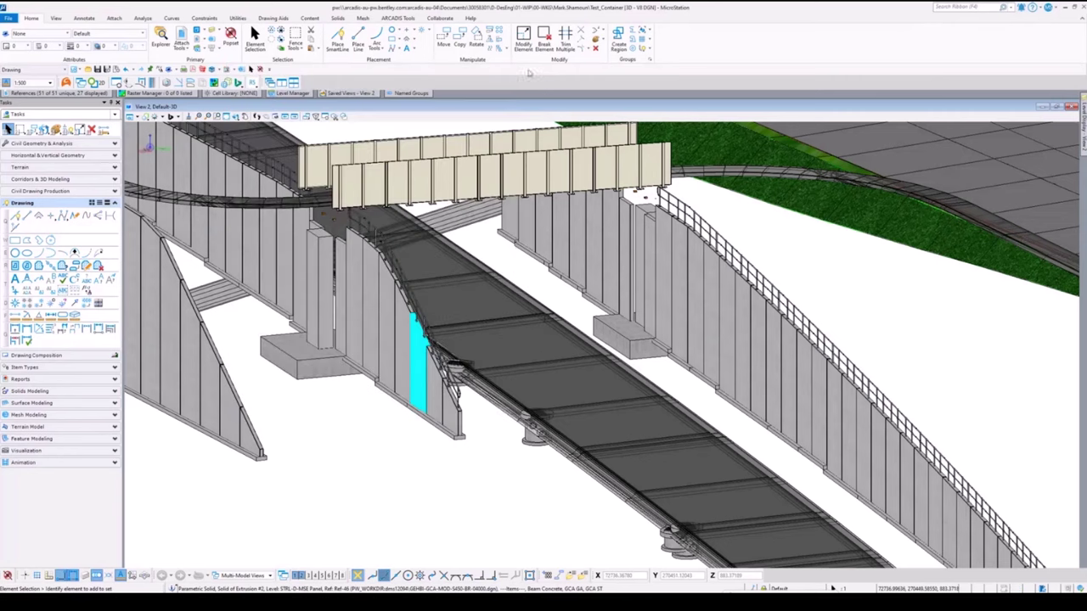
{"action": "left_click", "coordinate": [480, 500]}
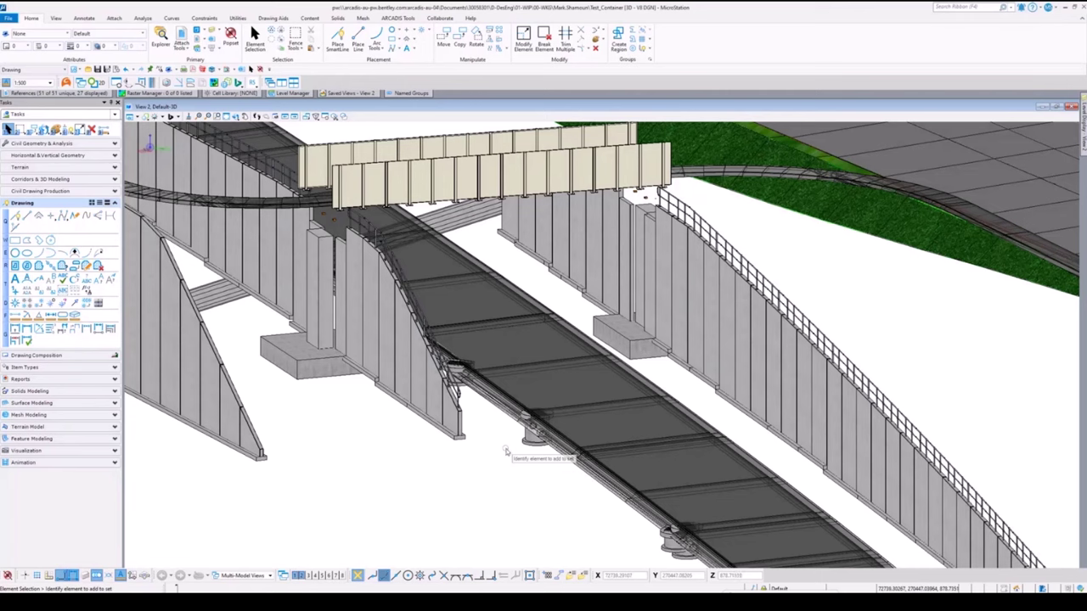
- Select the long bridge deck slab, then clear the selection
{"action": "left_click", "coordinate": [522, 439]}
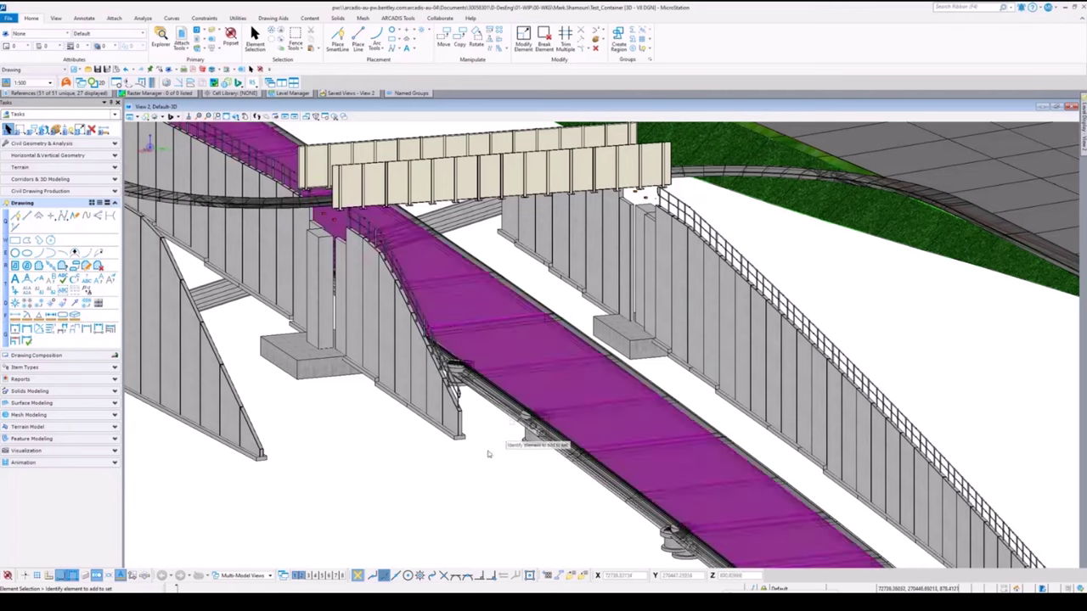
{"action": "left_click", "coordinate": [524, 463]}
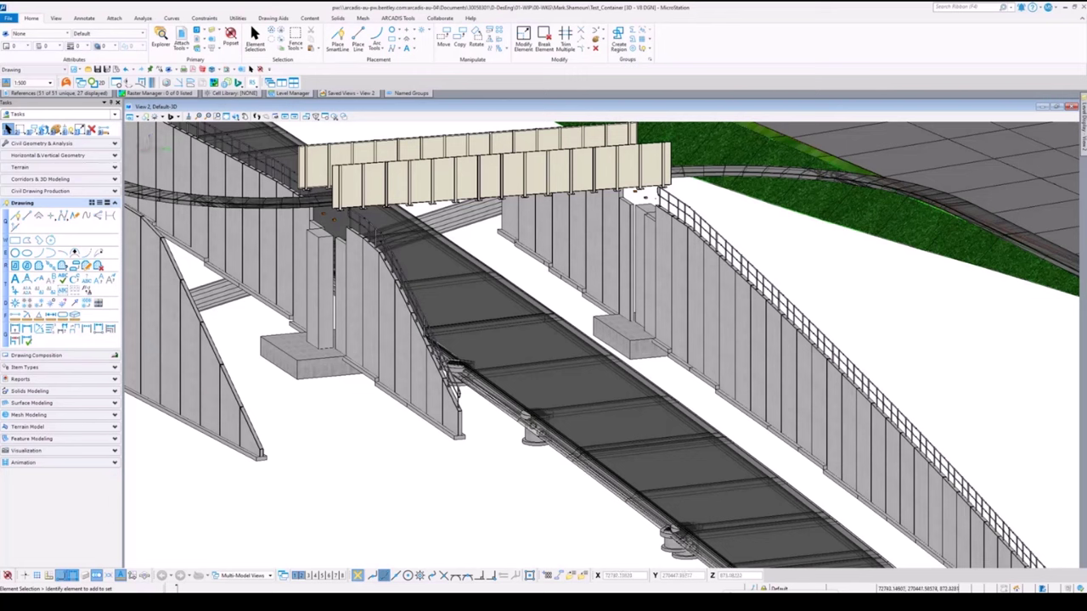
{"action": "mouse_move", "coordinate": [176, 588]}
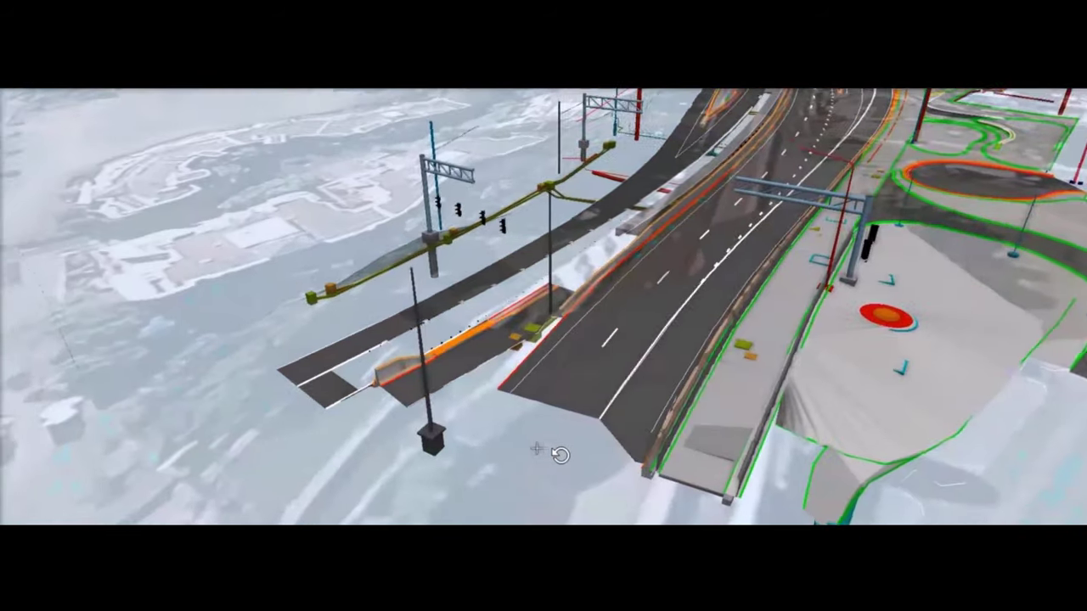
- Orbit toward the interchange, zoom forward along the freeway, and drag the clip plane down
{"action": "mouse_move", "coordinate": [561, 455]}
{"action": "middle_mouse_down"}
{"action": "mouse_move", "coordinate": [745, 439]}
{"action": "mouse_move", "coordinate": [758, 401]}
{"action": "mouse_move", "coordinate": [750, 372]}
{"action": "middle_mouse_up"}
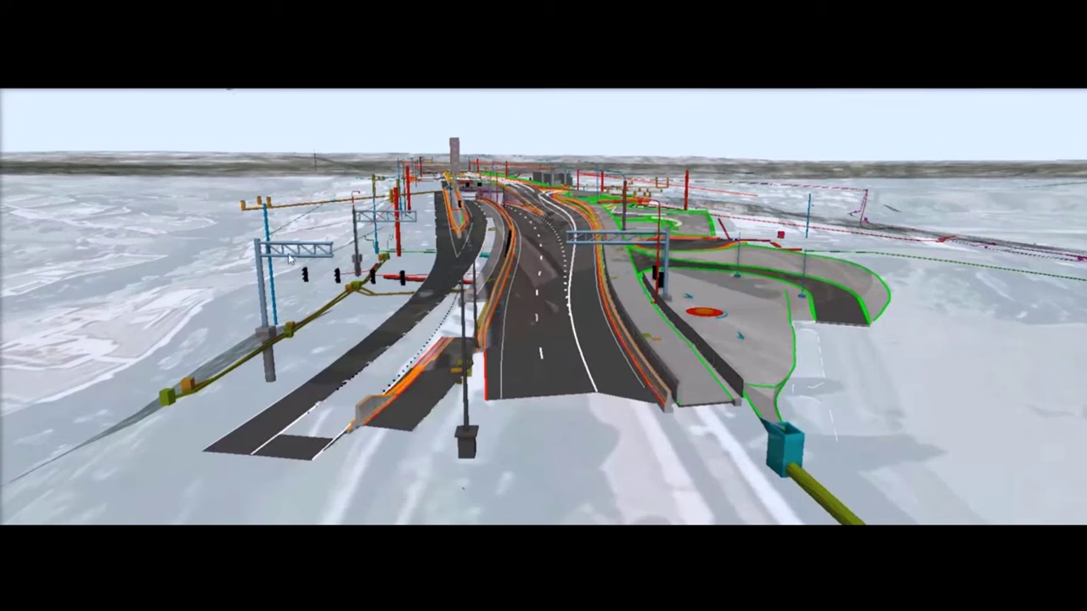
{"action": "scroll", "coordinate": [602, 387], "scroll_direction": "up", "scroll_amount": 3}
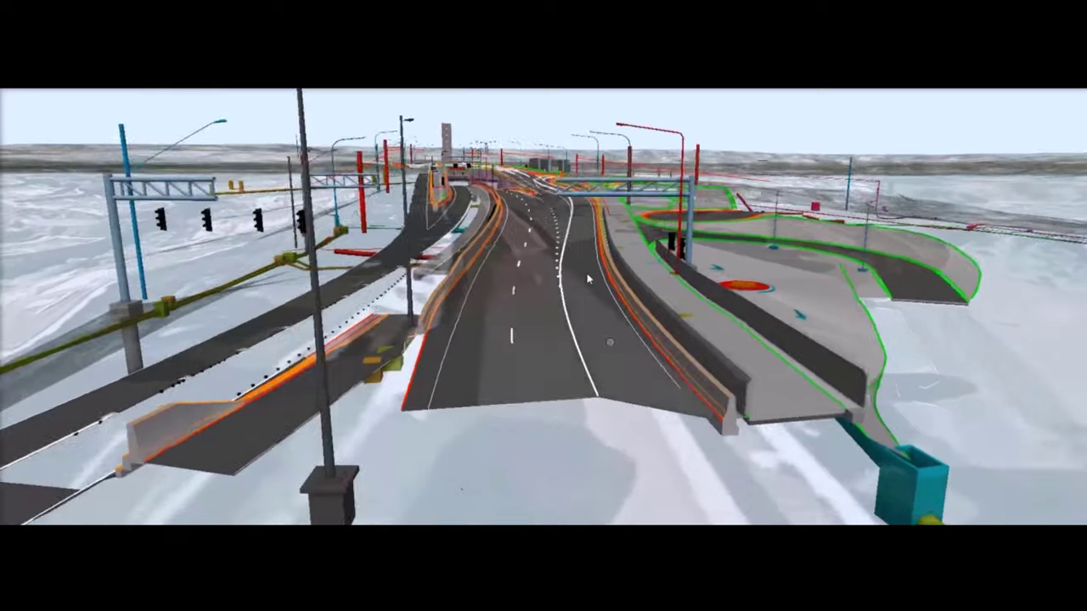
{"action": "scroll", "coordinate": [537, 151], "scroll_direction": "up", "scroll_amount": 3}
{"action": "scroll", "coordinate": [537, 152], "scroll_direction": "up", "scroll_amount": 5}
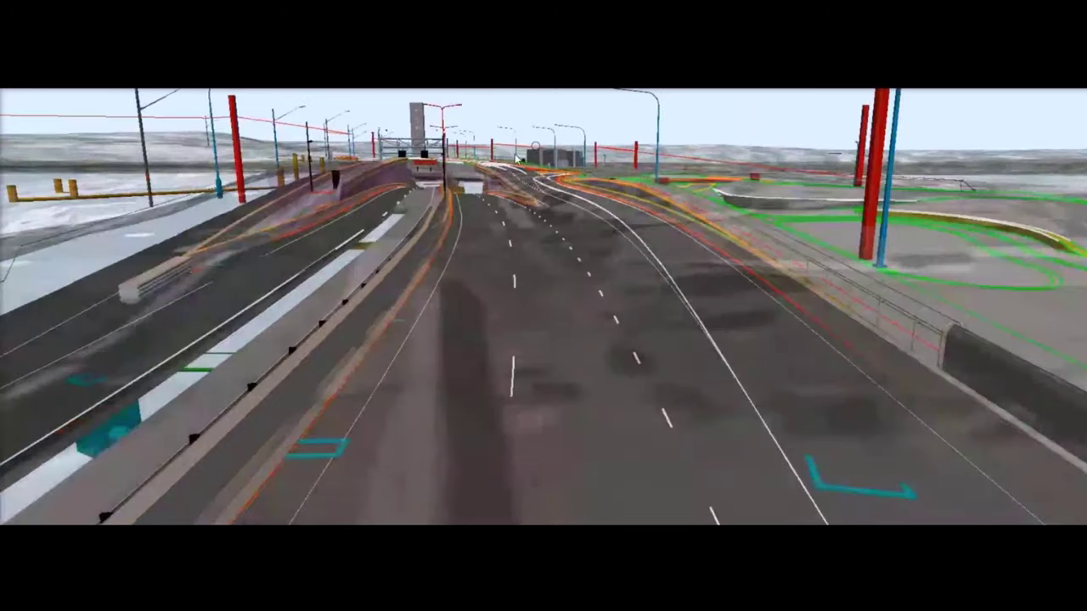
{"action": "scroll", "coordinate": [510, 194], "scroll_direction": "up", "scroll_amount": 2}
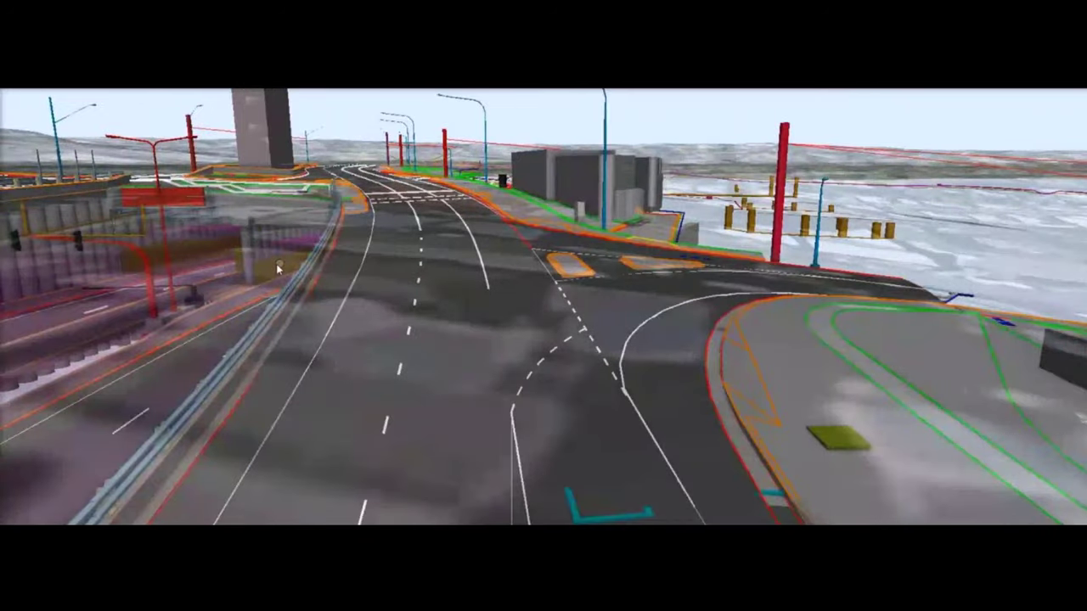
{"action": "scroll", "coordinate": [276, 264], "scroll_direction": "up", "scroll_amount": 4}
{"action": "scroll", "coordinate": [315, 233], "scroll_direction": "up", "scroll_amount": 4}
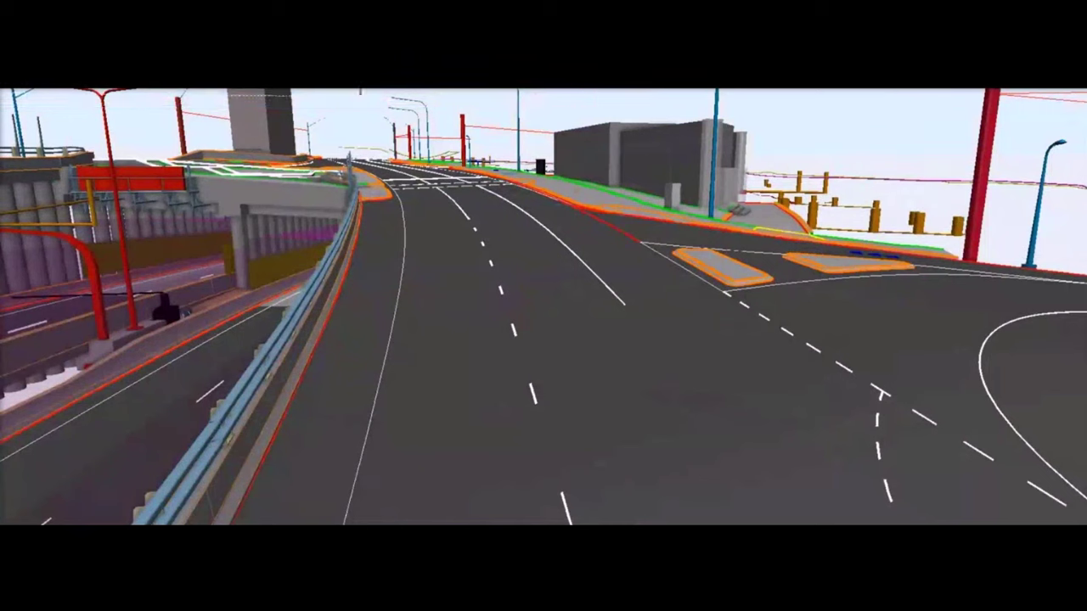
{"action": "left_click_drag", "start_coordinate": [360, 97], "coordinate": [360, 142]}
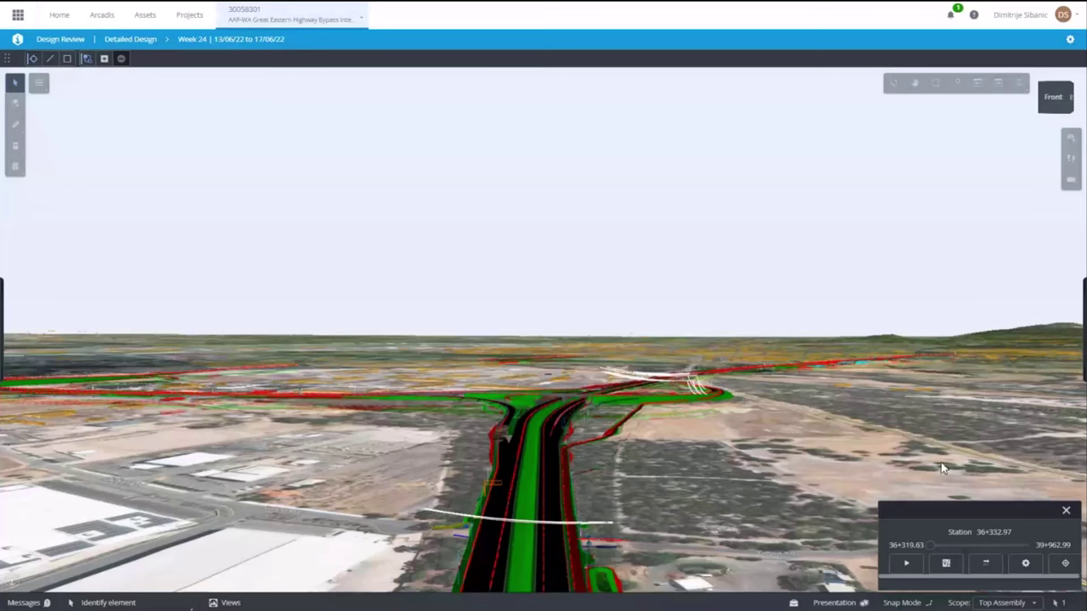
- Run the drive-through briefly, then replay it and stop at station 37+506.30
{"action": "left_click", "coordinate": [907, 566]}
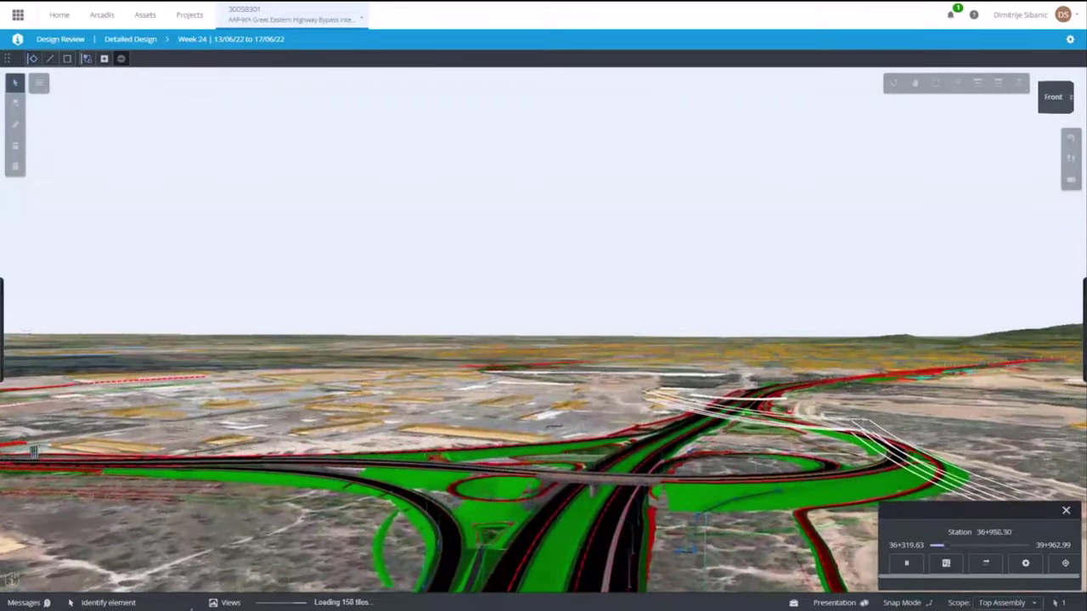
{"action": "left_click", "coordinate": [902, 569]}
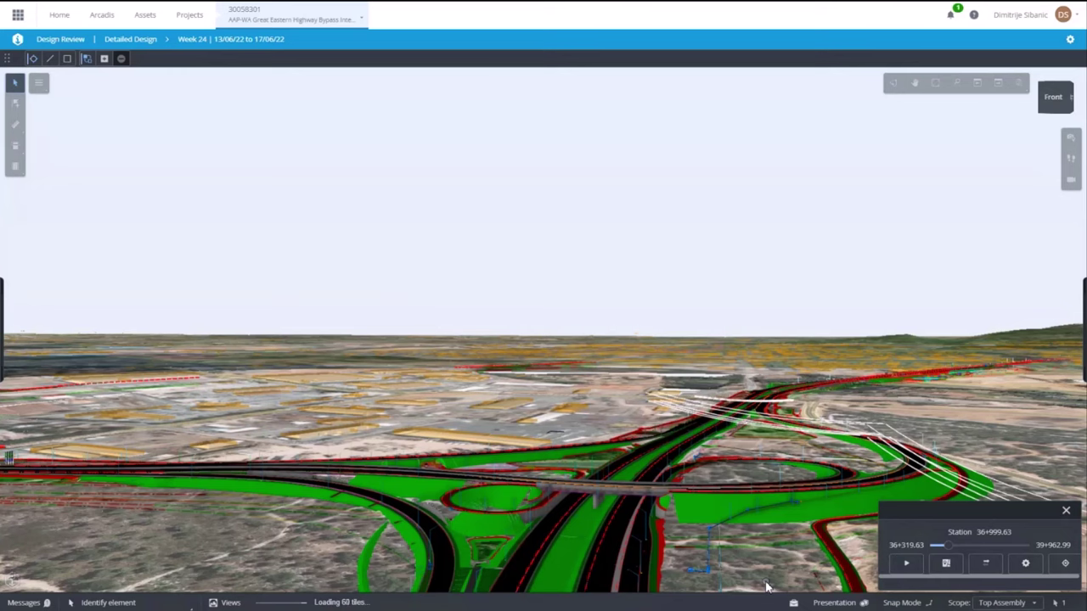
{"action": "left_click", "coordinate": [906, 563]}
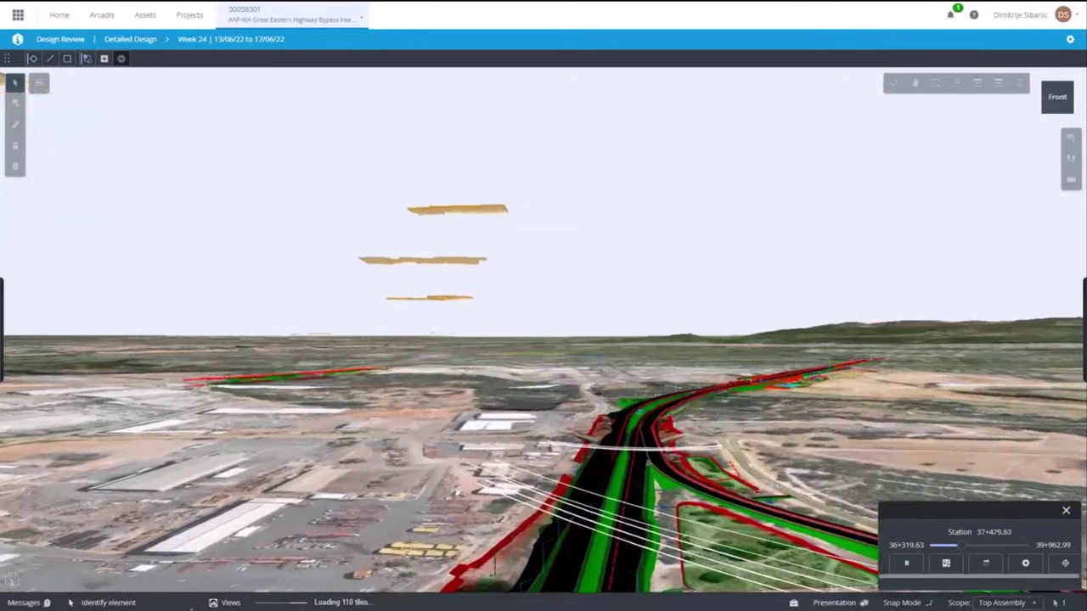
{"action": "left_click", "coordinate": [907, 564]}
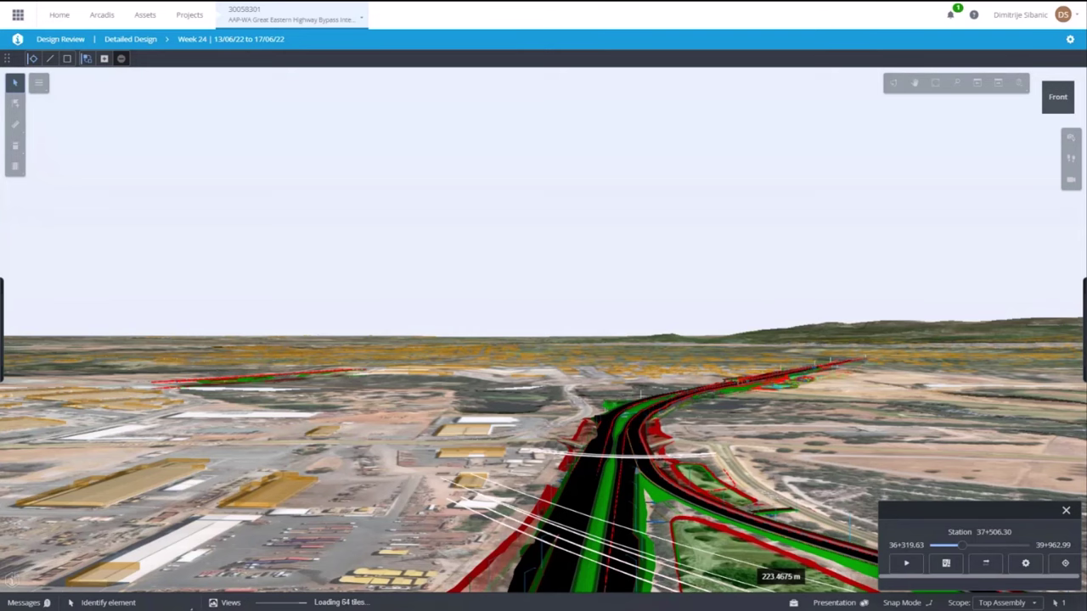
- Resume the drive-through, stop at station 37+866.30, then start it again
{"action": "left_click", "coordinate": [907, 563]}
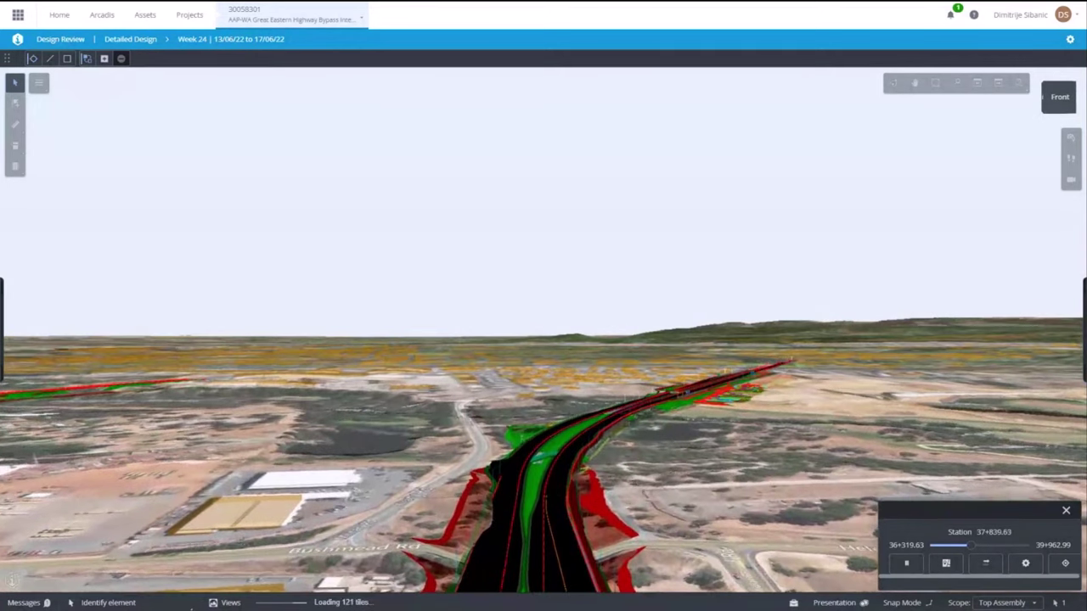
{"action": "left_click", "coordinate": [906, 563]}
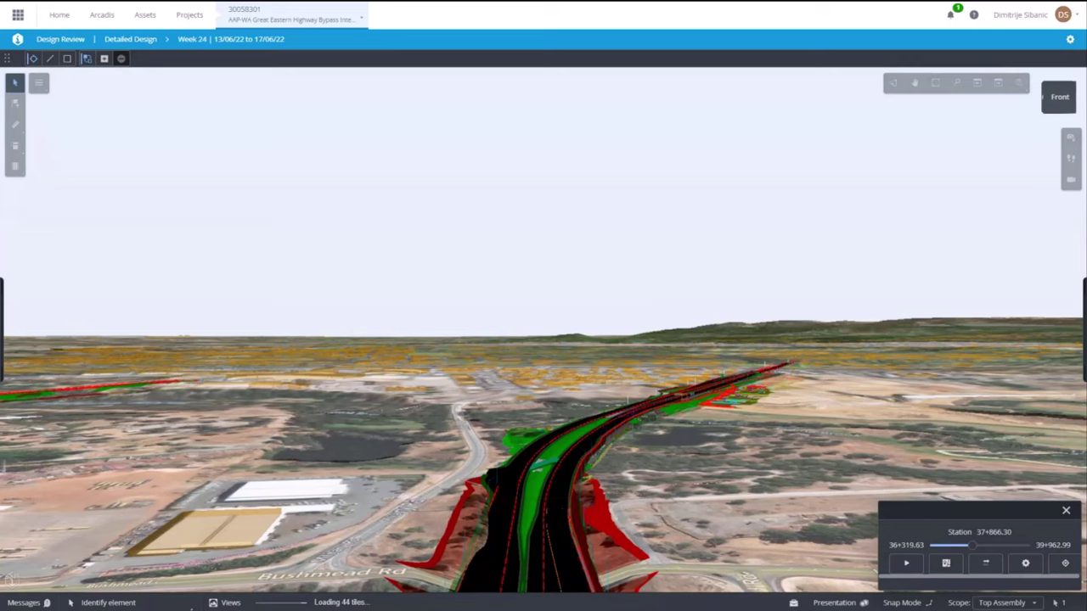
{"action": "left_click", "coordinate": [906, 563]}
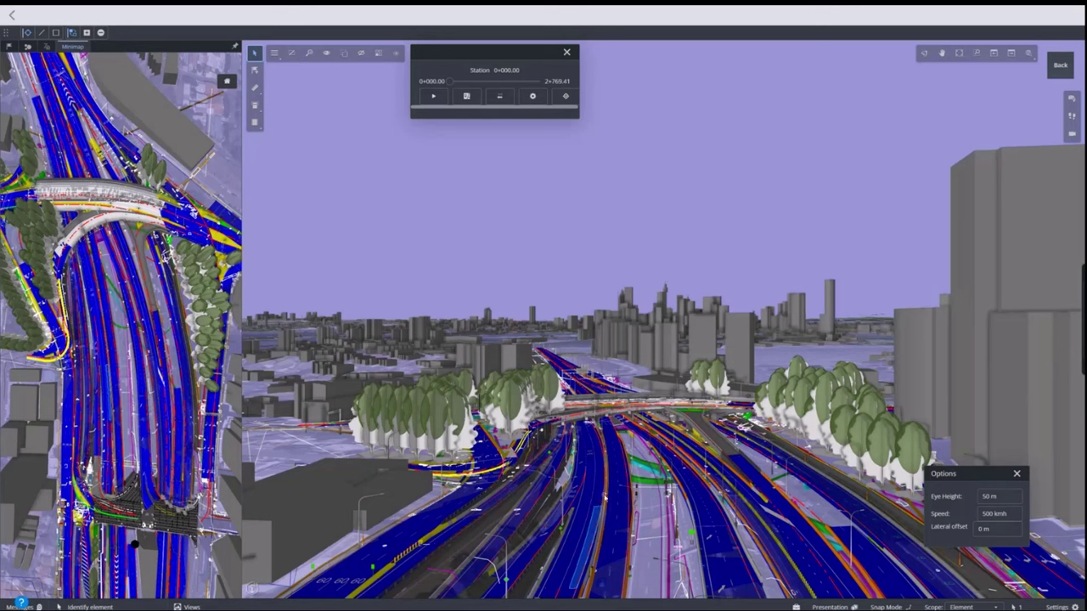
{"action": "mouse_move", "coordinate": [604, 495]}
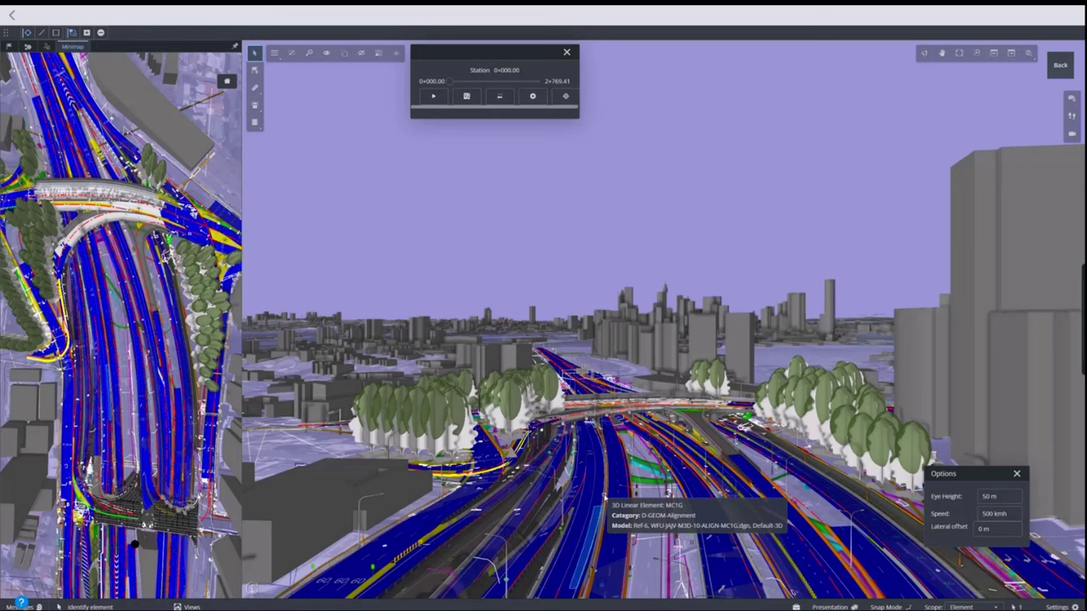
{"action": "left_click", "coordinate": [1002, 298]}
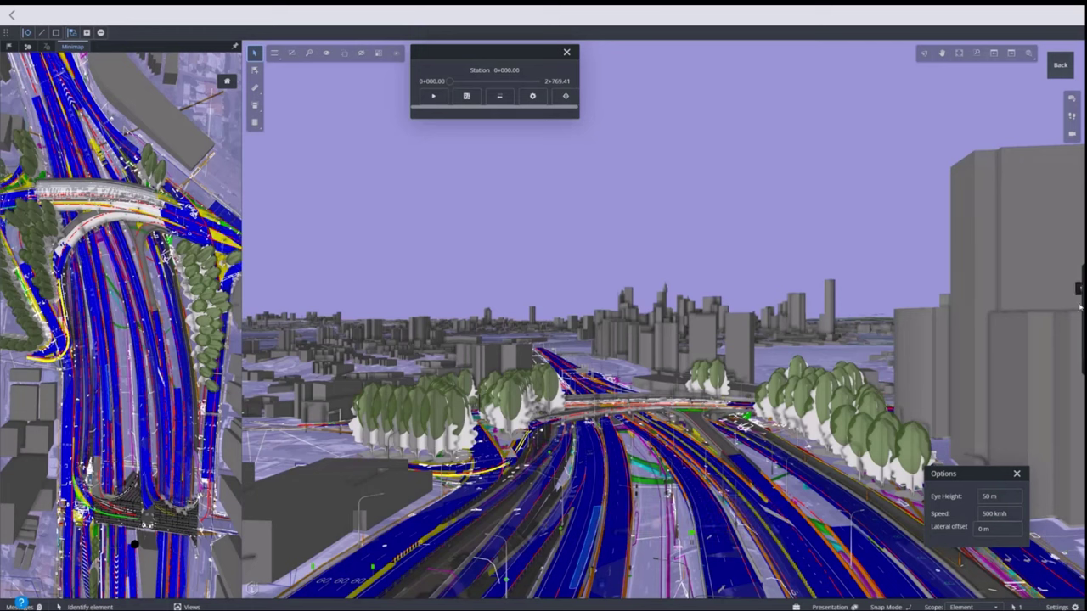
{"action": "left_click", "coordinate": [636, 280]}
{"action": "mouse_move", "coordinate": [1080, 323]}
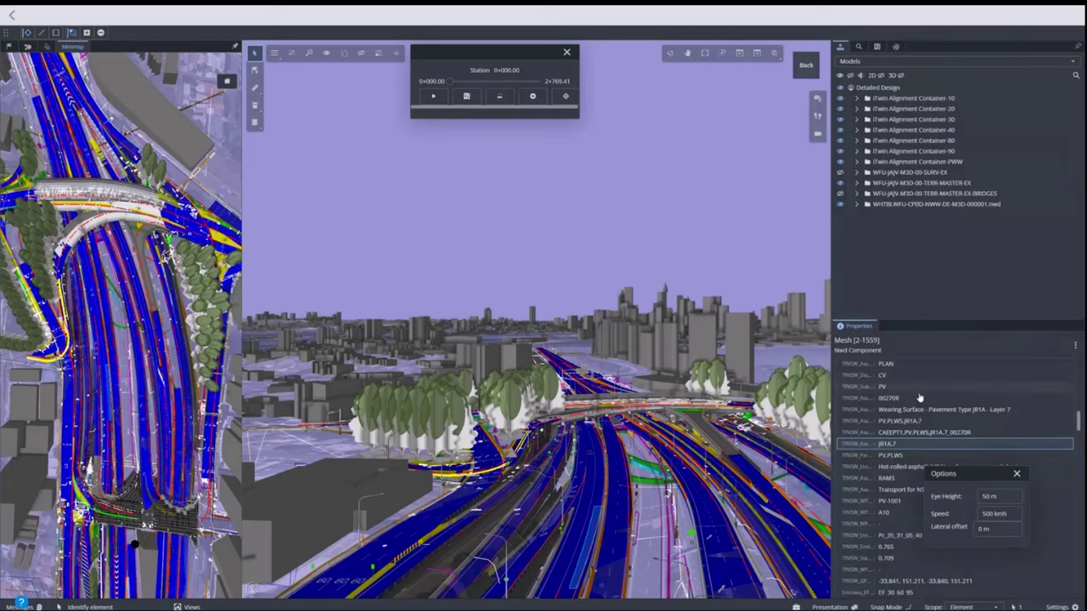
{"action": "scroll", "coordinate": [883, 442], "scroll_direction": "up", "scroll_amount": 3}
{"action": "scroll", "coordinate": [880, 446], "scroll_direction": "down", "scroll_amount": 4}
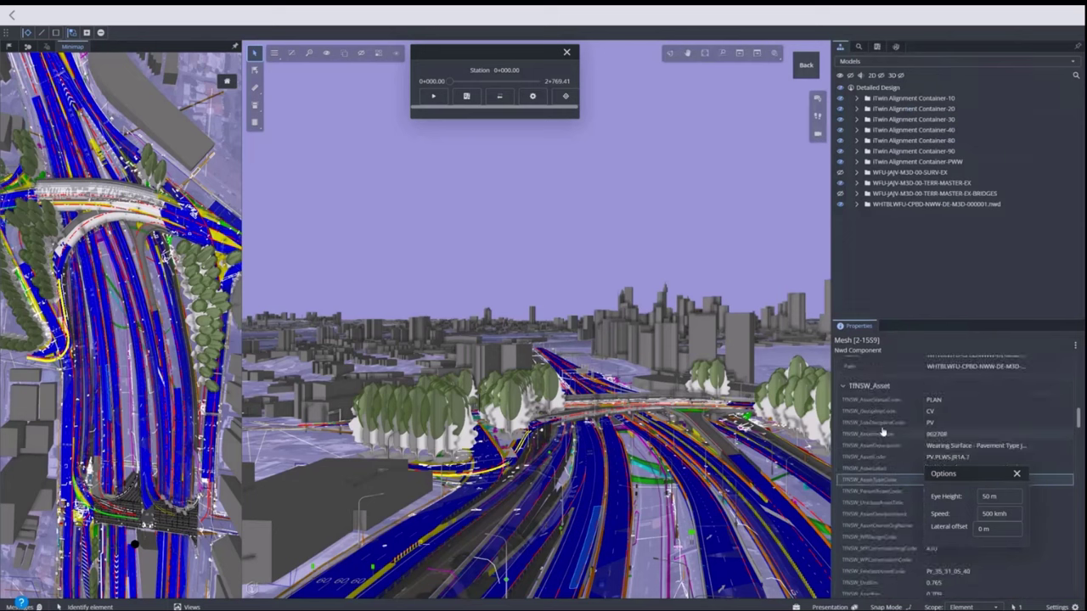
{"action": "scroll", "coordinate": [883, 416], "scroll_direction": "down", "scroll_amount": 2}
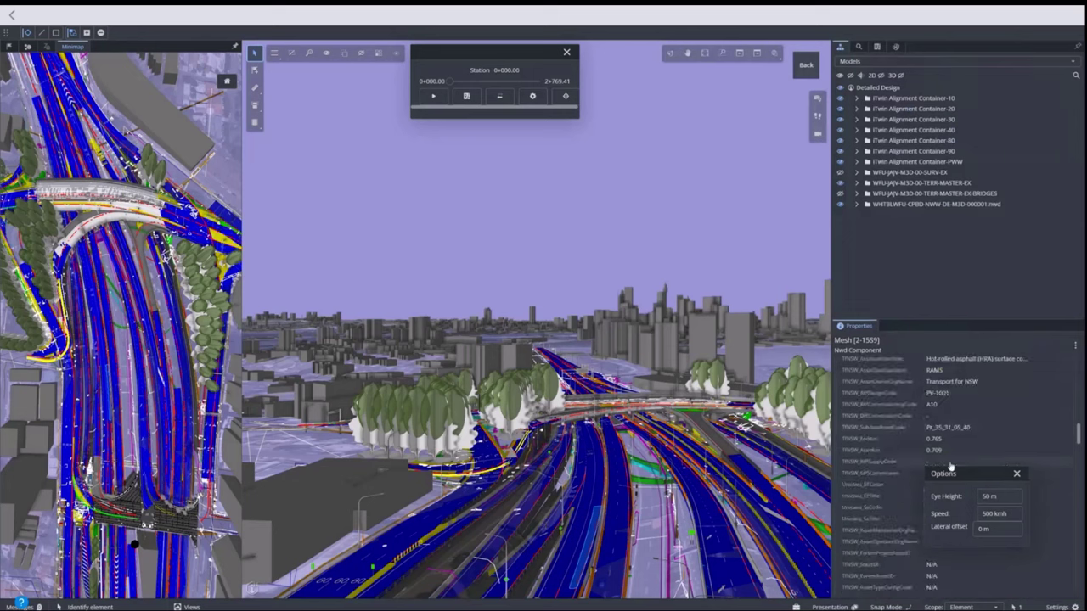
{"action": "left_click_drag", "start_coordinate": [951, 472], "coordinate": [671, 556]}
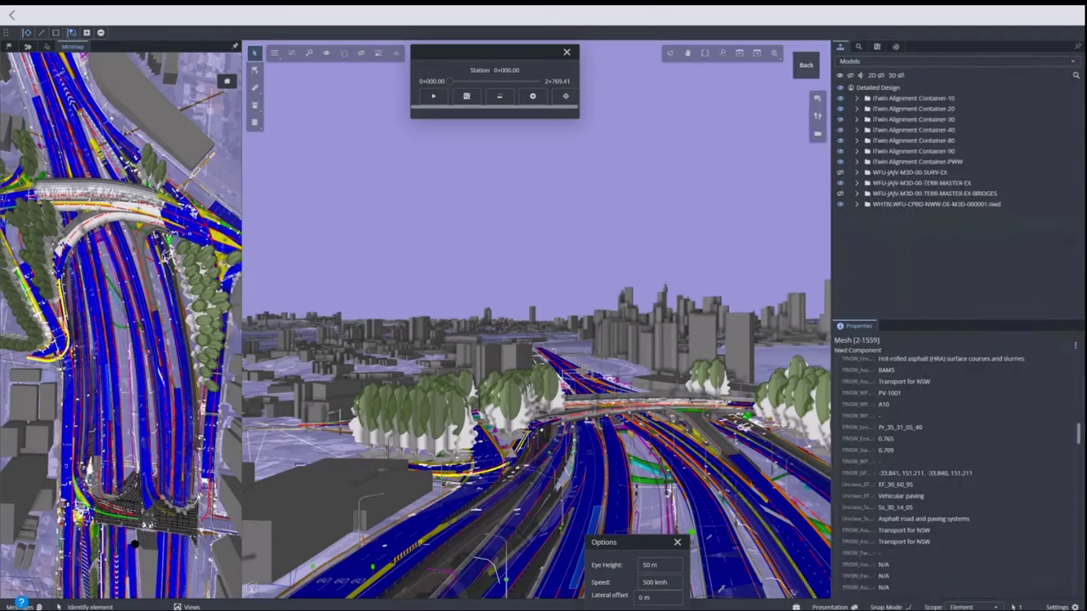
{"action": "scroll", "coordinate": [950, 443], "scroll_direction": "down", "scroll_amount": 5}
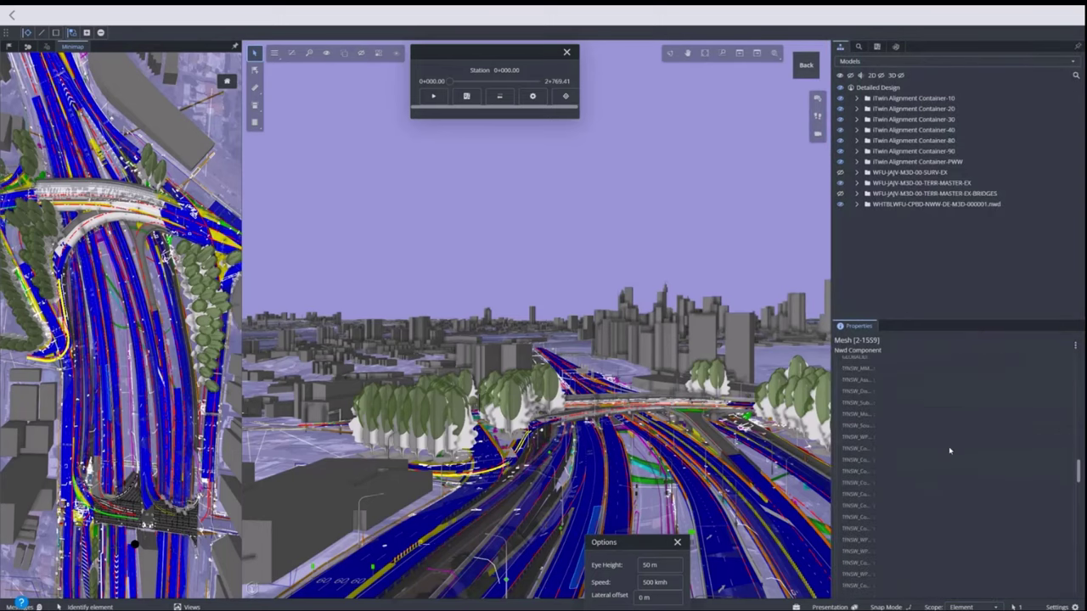
{"action": "scroll", "coordinate": [950, 450], "scroll_direction": "down", "scroll_amount": 1}
{"action": "scroll", "coordinate": [950, 449], "scroll_direction": "down", "scroll_amount": 3}
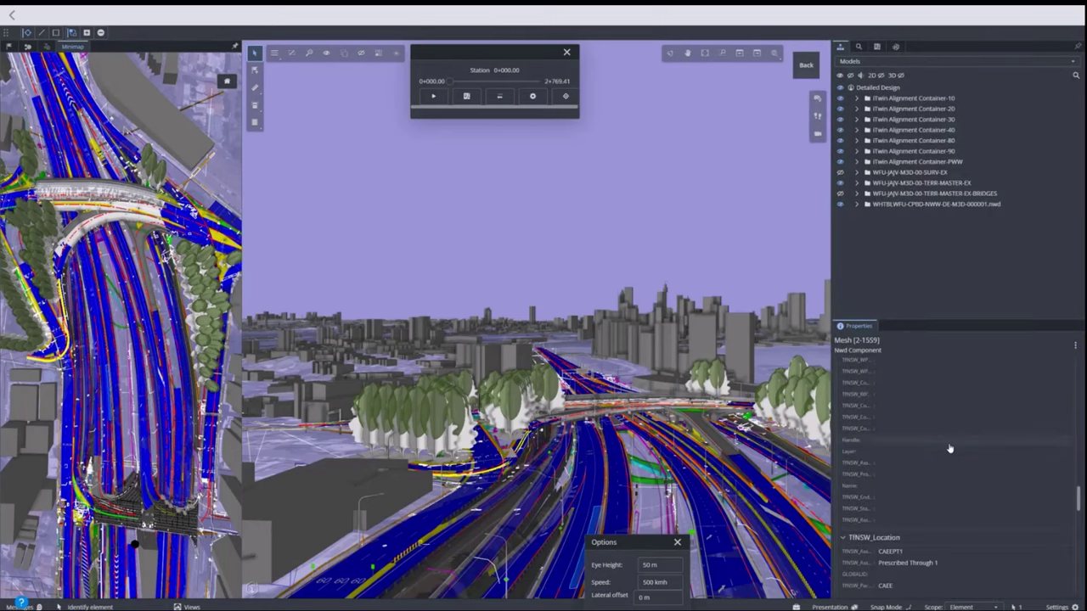
{"action": "scroll", "coordinate": [949, 445], "scroll_direction": "up", "scroll_amount": 3}
{"action": "scroll", "coordinate": [938, 451], "scroll_direction": "up", "scroll_amount": 3}
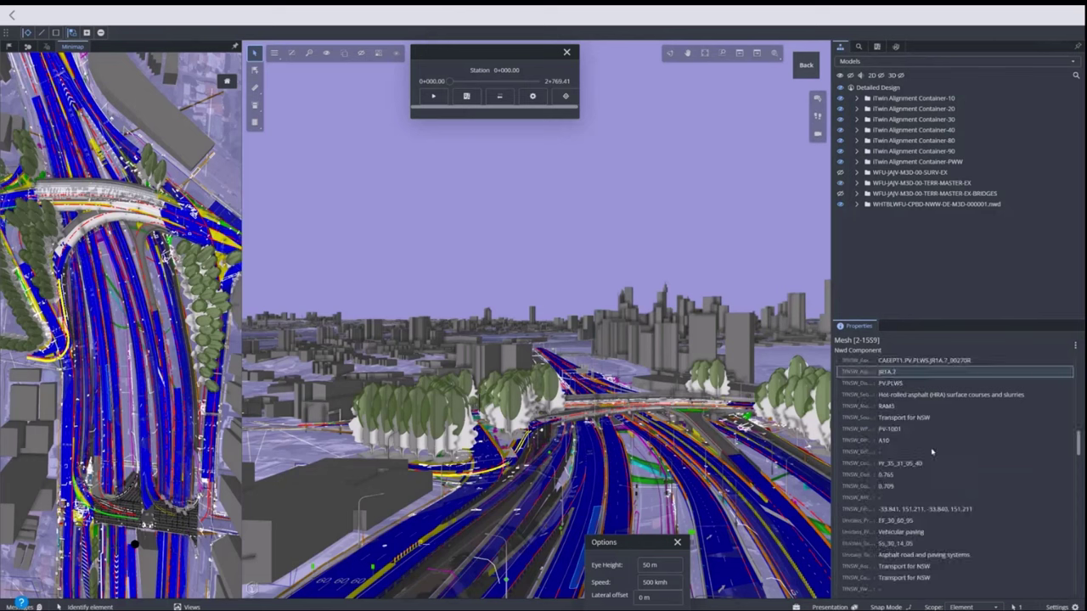
{"action": "scroll", "coordinate": [934, 450], "scroll_direction": "up", "scroll_amount": 2}
{"action": "scroll", "coordinate": [935, 417], "scroll_direction": "up", "scroll_amount": 2}
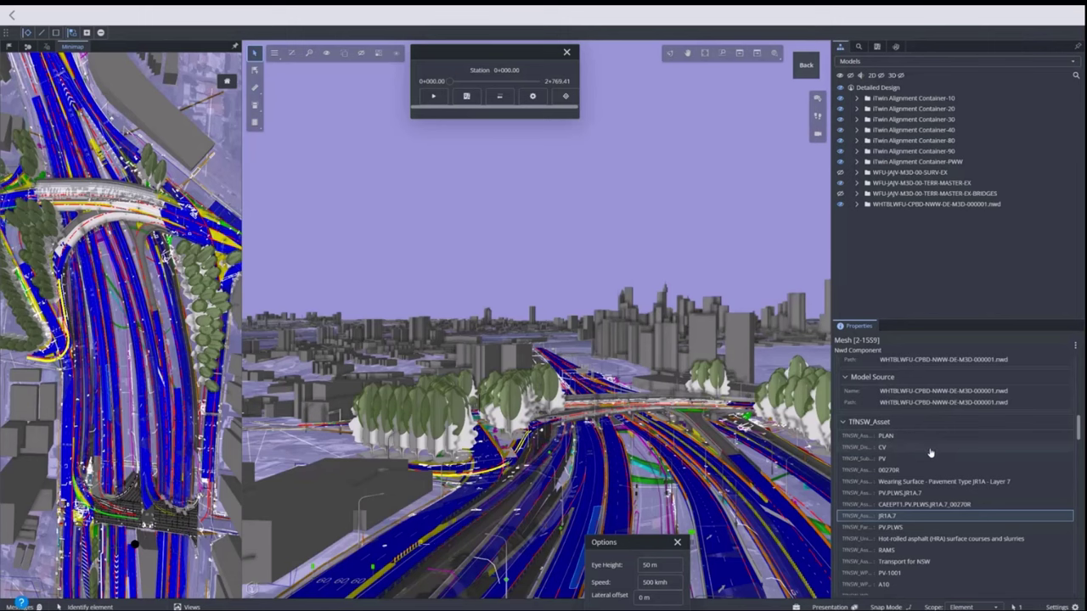
{"action": "scroll", "coordinate": [934, 449], "scroll_direction": "up", "scroll_amount": 3}
{"action": "scroll", "coordinate": [934, 450], "scroll_direction": "up", "scroll_amount": 5}
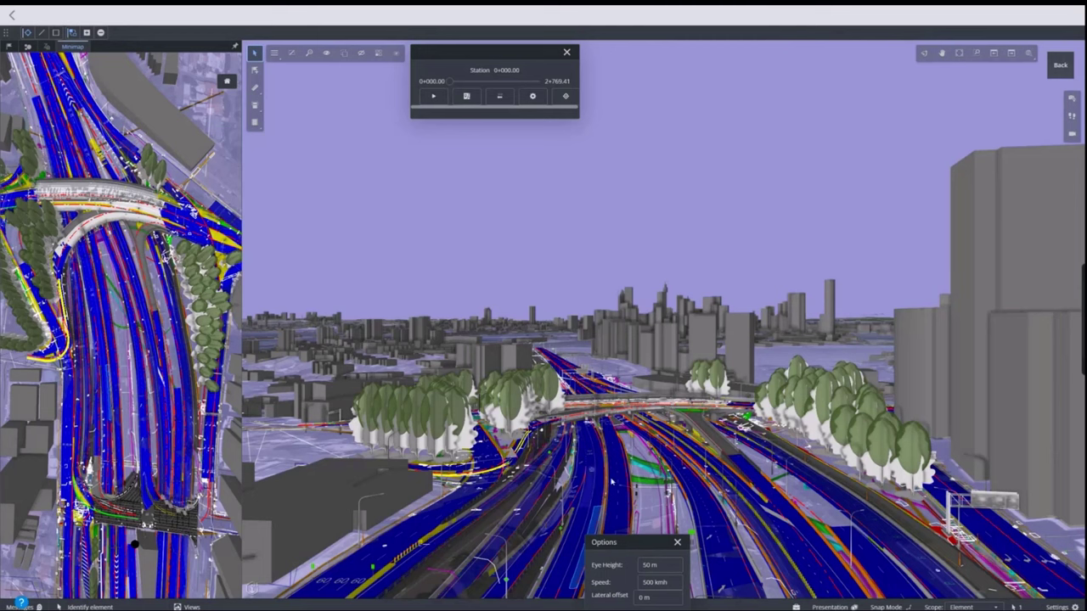
- Step forward five times past the overpass, checking the bridge deck and barrier tooltips
{"action": "mouse_move", "coordinate": [612, 481]}
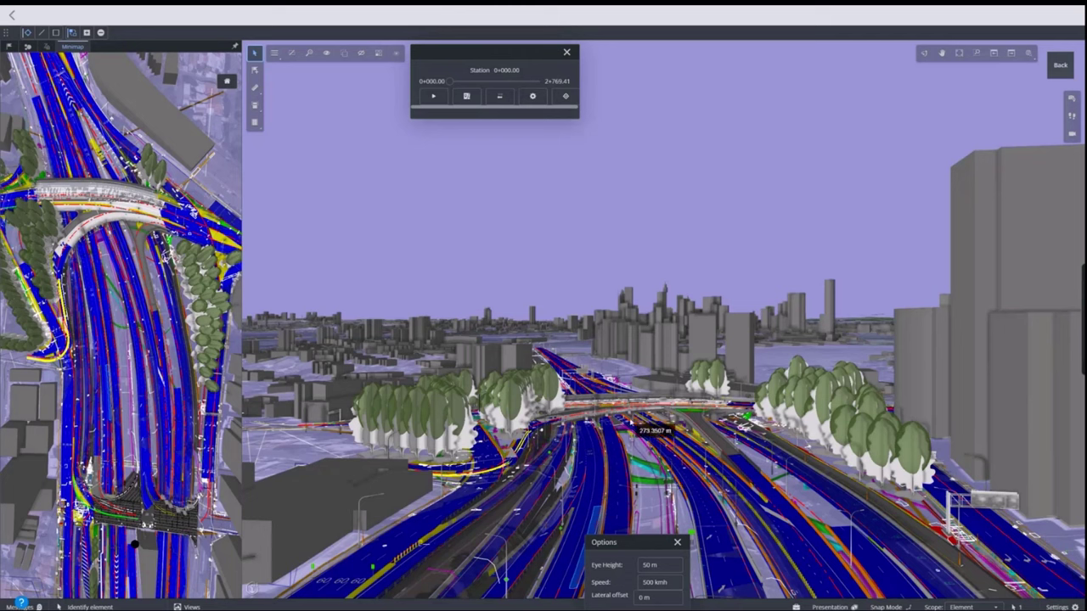
{"action": "key", "text": "Up"}
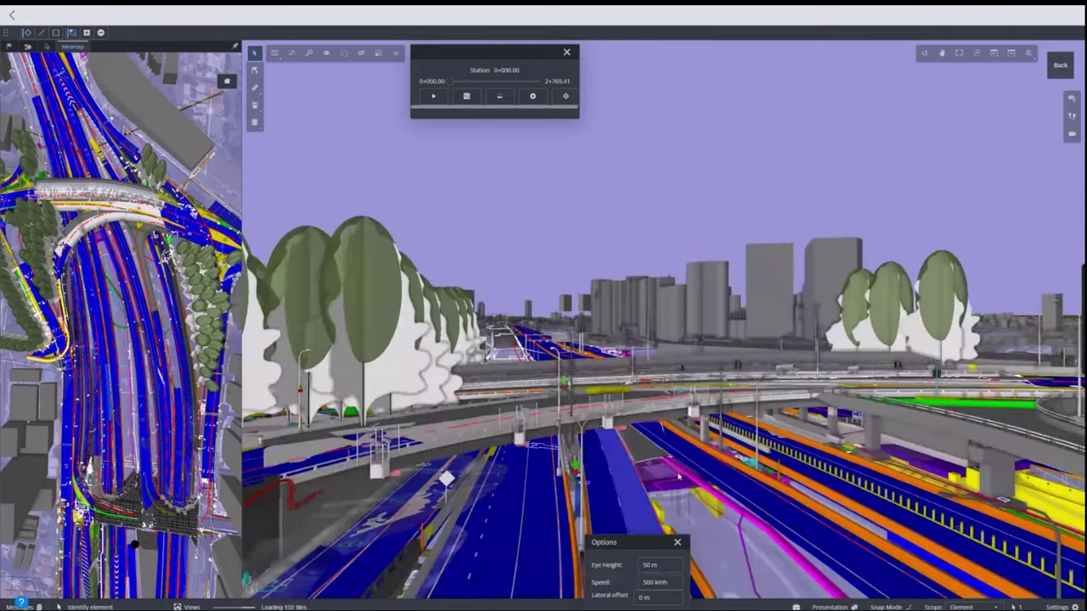
{"action": "key", "text": "Up"}
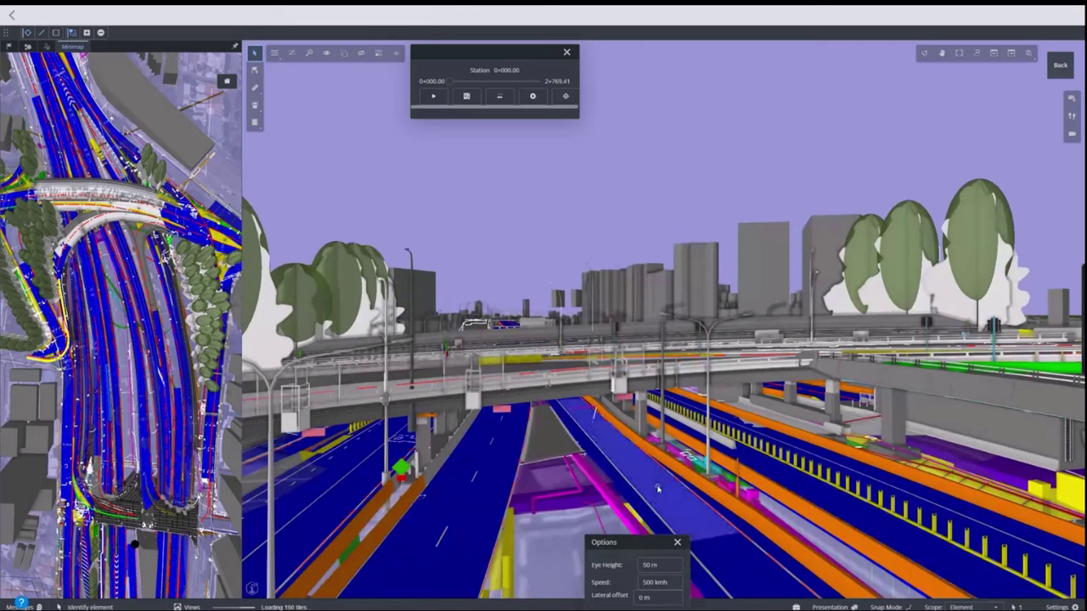
{"action": "mouse_move", "coordinate": [658, 490]}
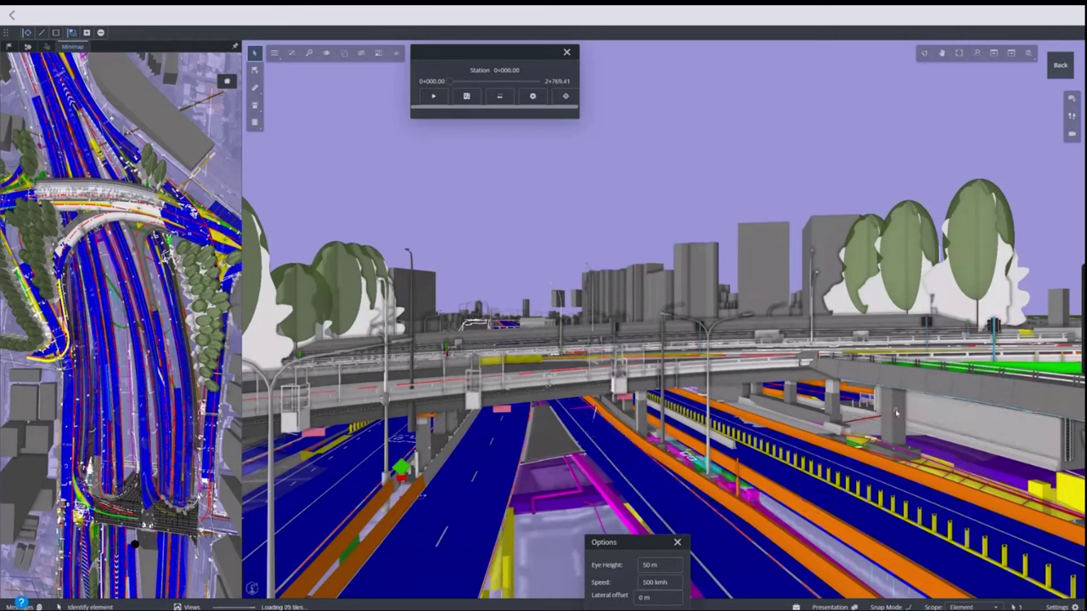
{"action": "mouse_move", "coordinate": [892, 413]}
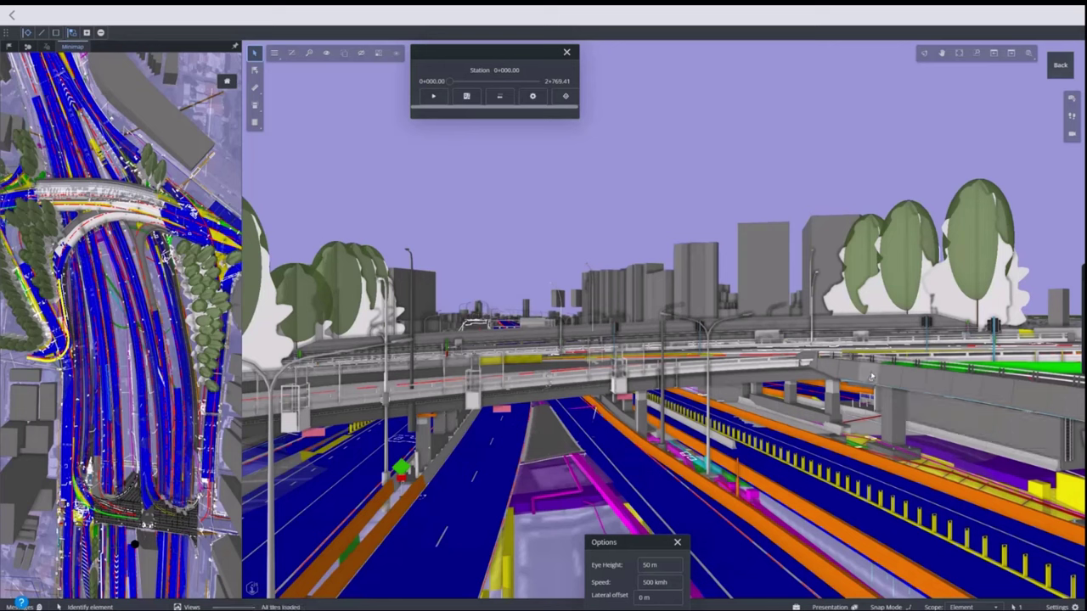
{"action": "mouse_move", "coordinate": [832, 371]}
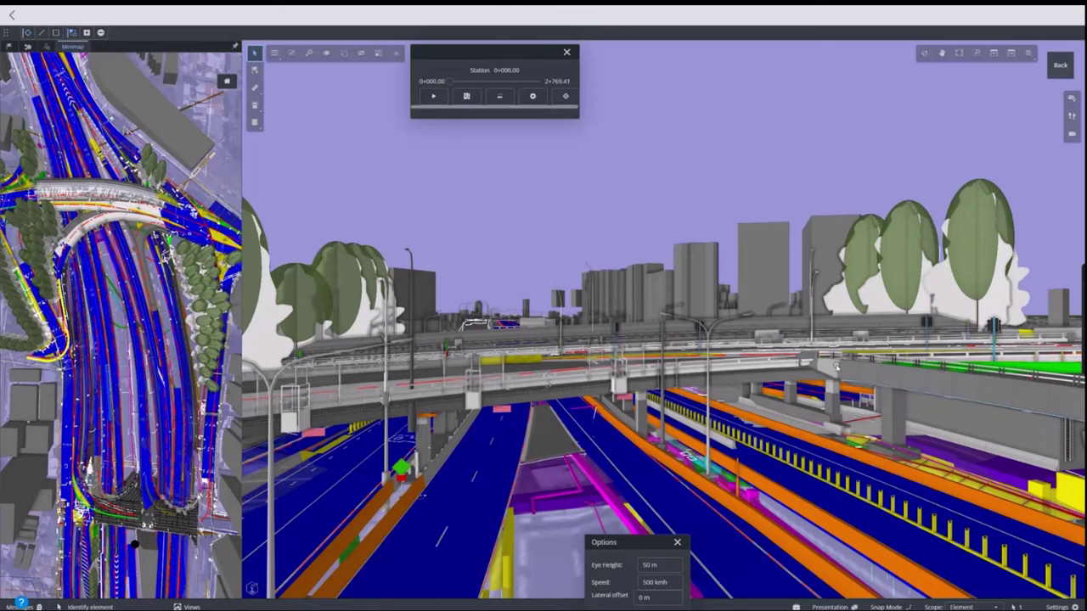
{"action": "key", "text": "Up"}
{"action": "key", "text": "Up"}
{"action": "key", "text": "Up"}
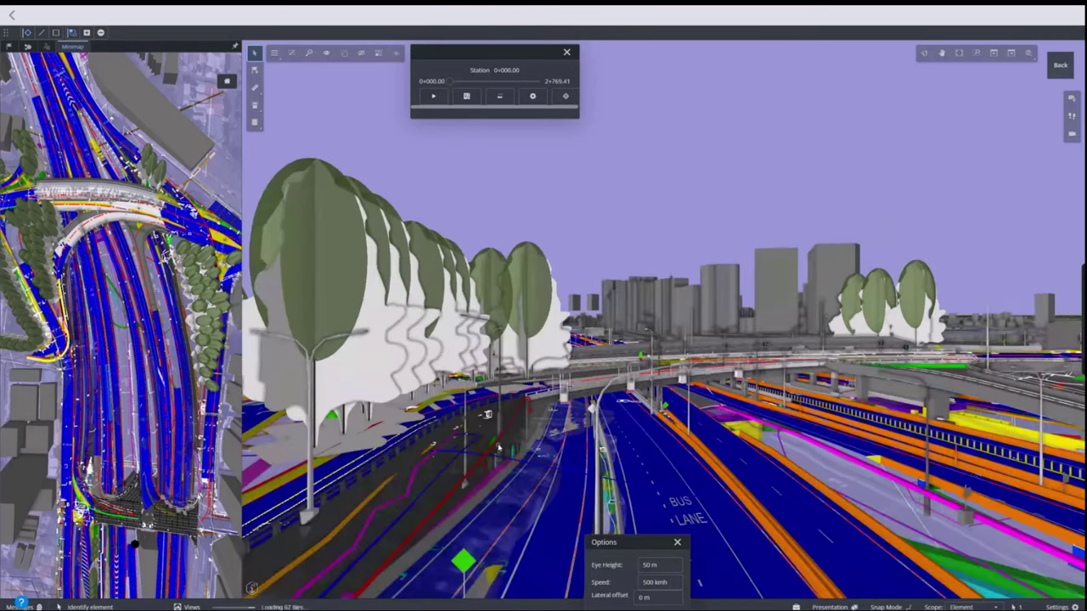
{"action": "key", "text": "Up"}
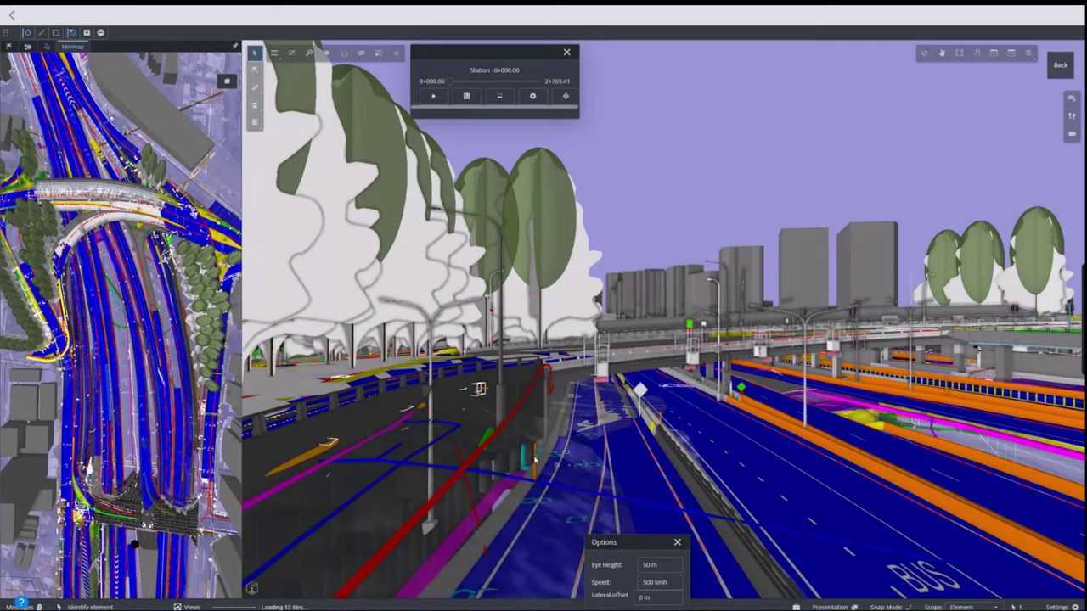
{"action": "mouse_move", "coordinate": [523, 457]}
{"action": "mouse_move", "coordinate": [793, 420]}
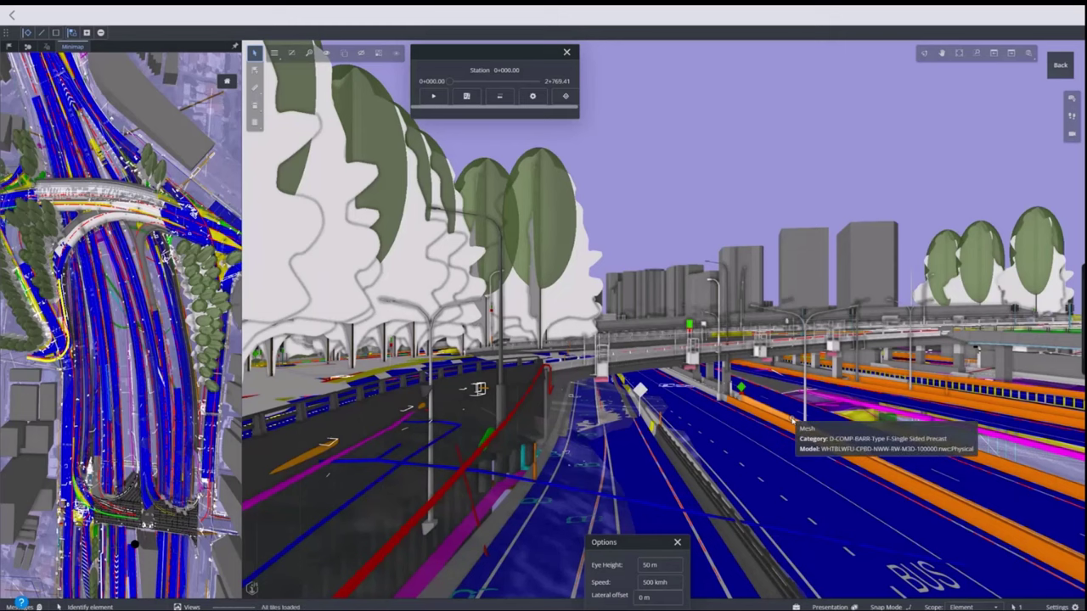
{"action": "key", "text": "Up"}
{"action": "key", "text": "Up"}
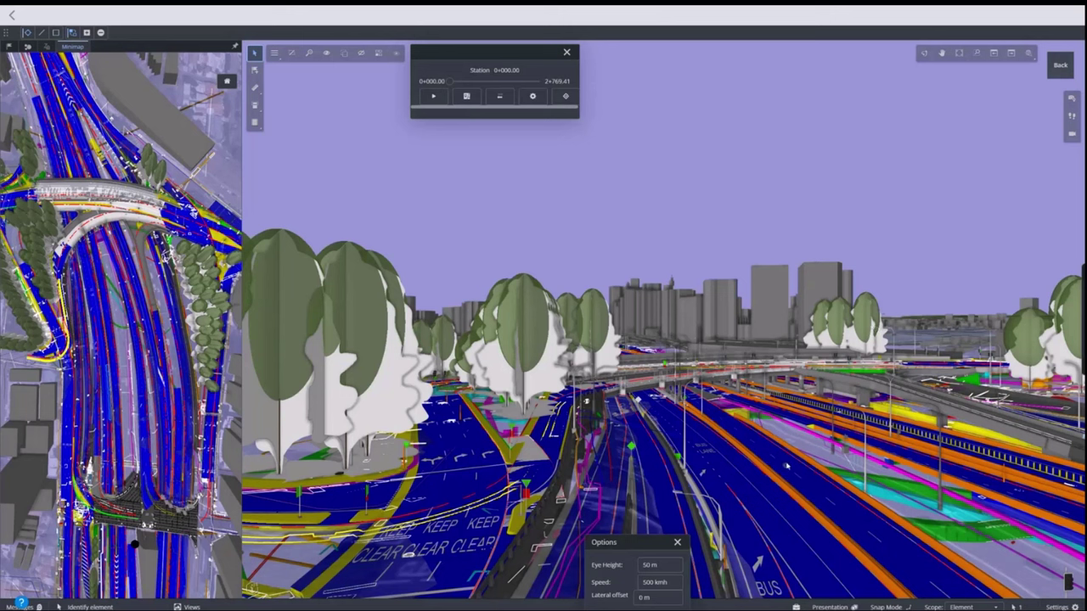
- Zoom out and back in over the corridor, then show the pavement's D-COMP-PAVE-SMA14 tooltip
{"action": "mouse_move", "coordinate": [738, 455]}
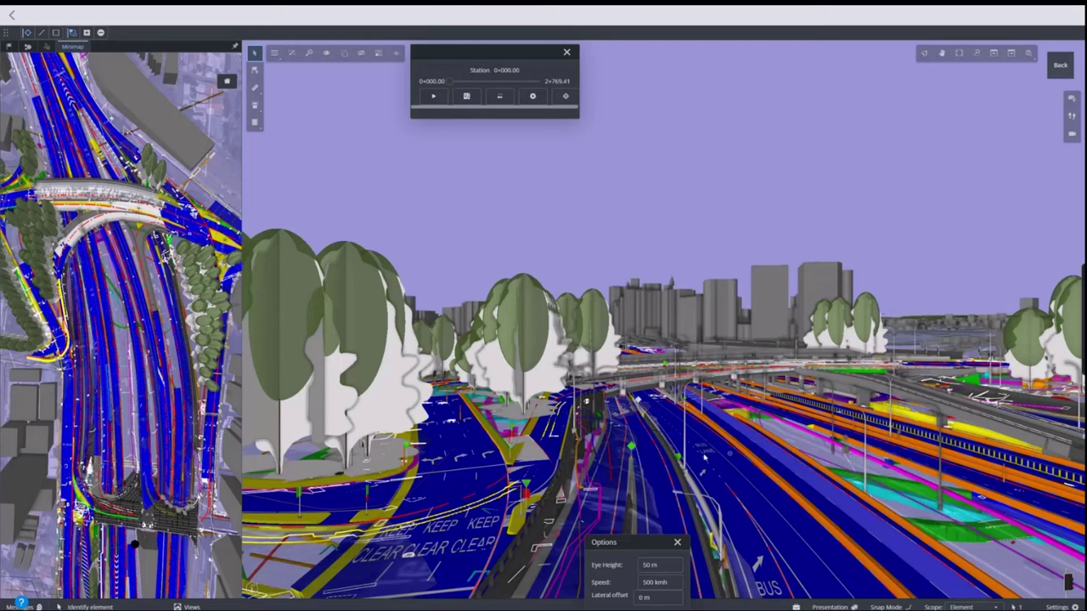
{"action": "scroll", "coordinate": [740, 446], "scroll_direction": "down", "scroll_amount": 3}
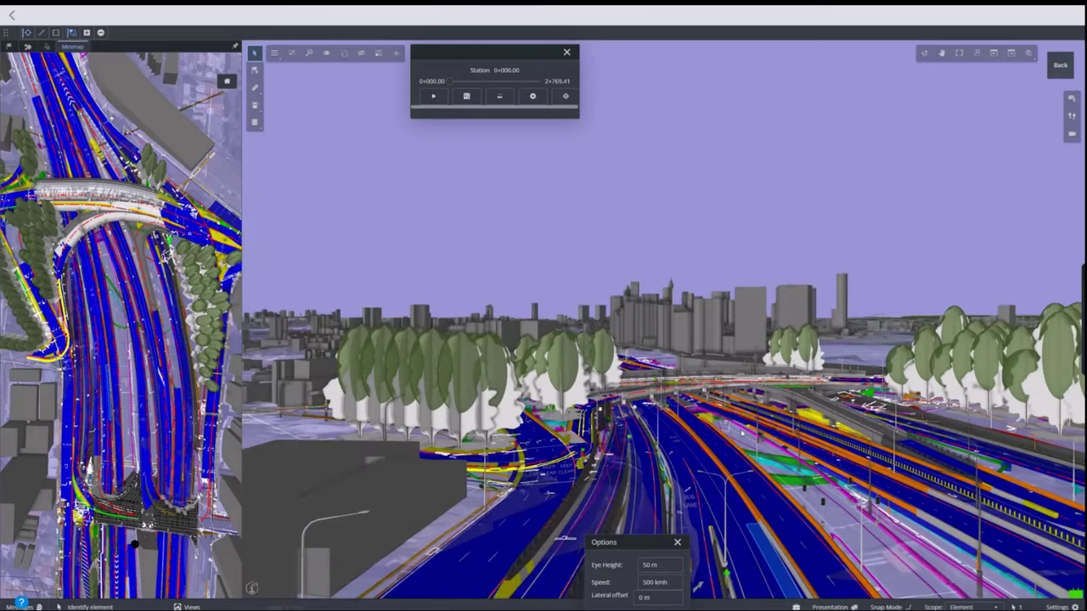
{"action": "scroll", "coordinate": [743, 433], "scroll_direction": "up", "scroll_amount": 3}
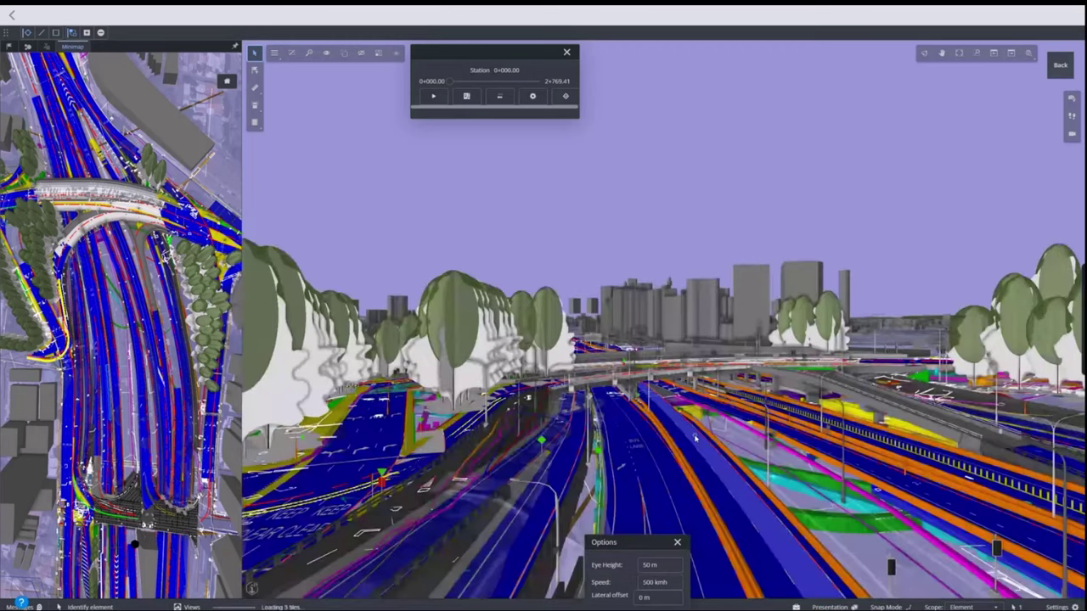
{"action": "mouse_move", "coordinate": [695, 435]}
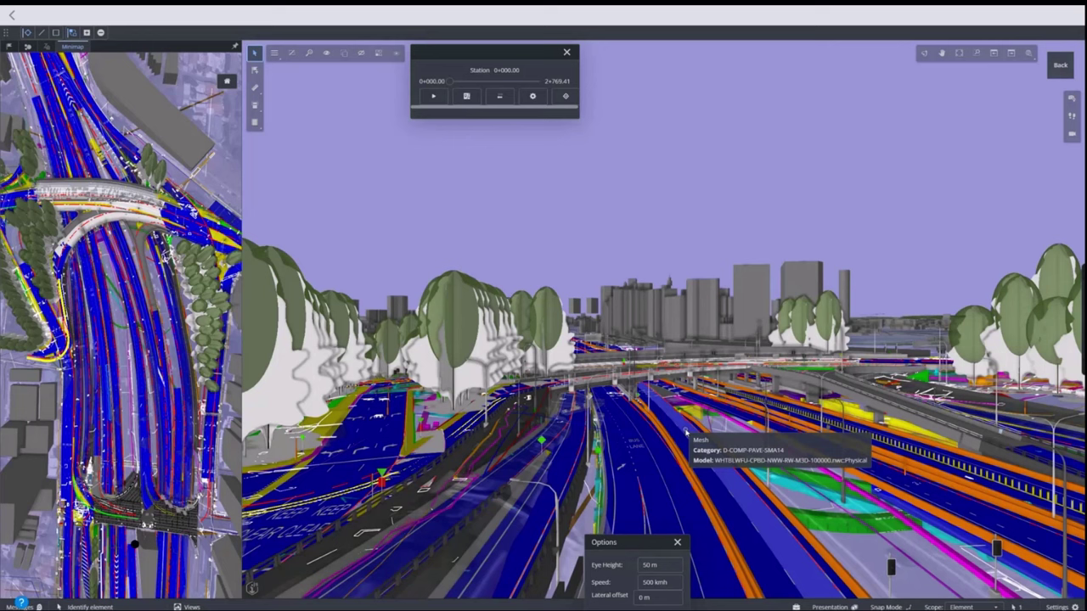
{"action": "left_click", "coordinate": [686, 433]}
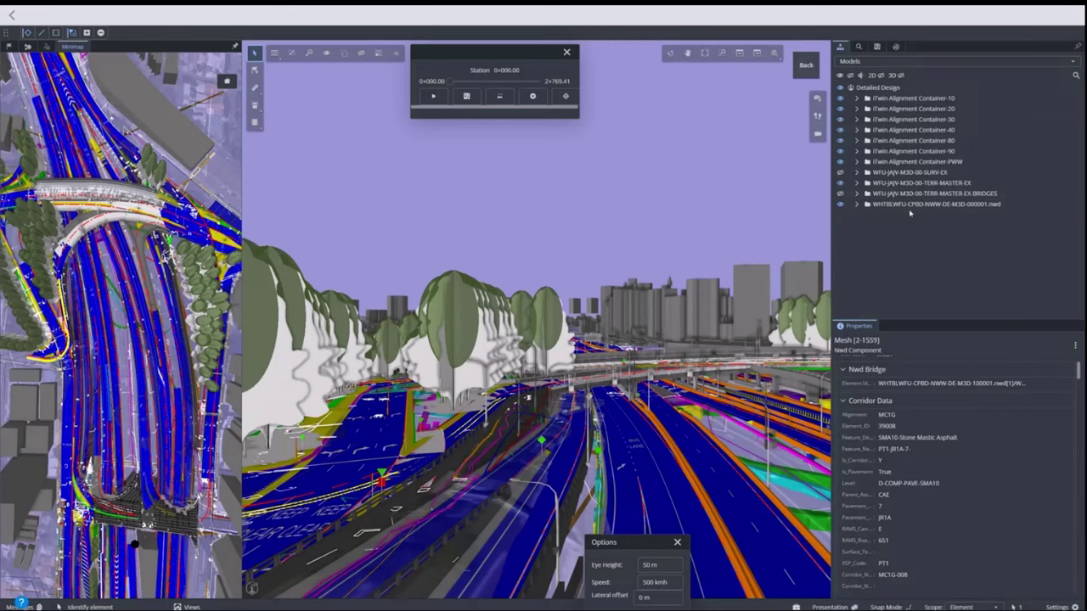
{"action": "left_click", "coordinate": [857, 204]}
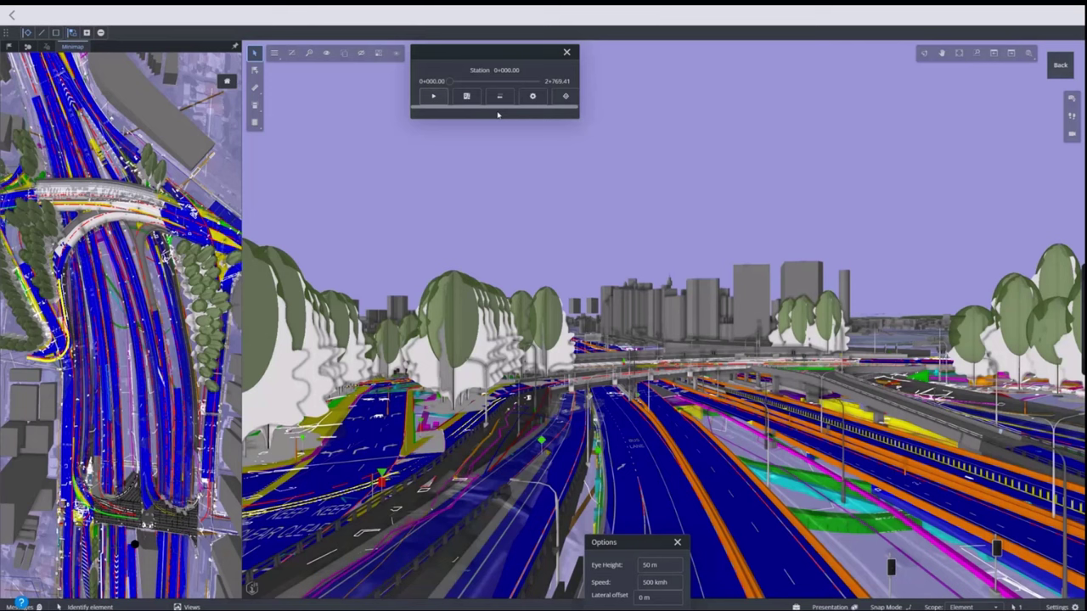
- Stop the drive-through, switch to a sideways view, and restart playback along the alignment
{"action": "left_click", "coordinate": [445, 100]}
{"action": "left_click", "coordinate": [498, 97]}
{"action": "left_click", "coordinate": [434, 96]}
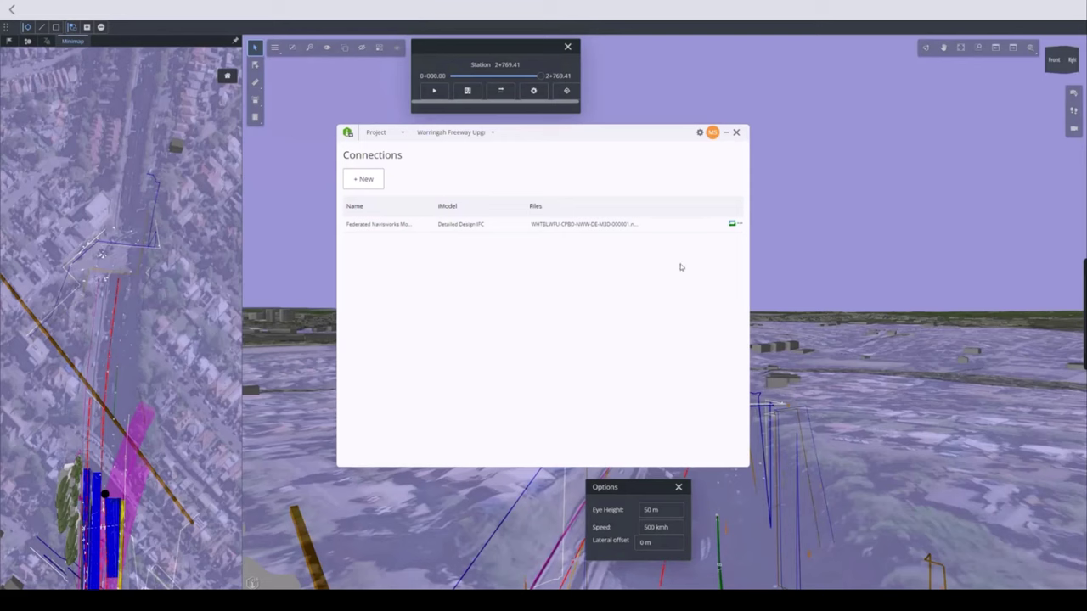
- Show the iModel connectors list from the Connections window's settings menu
{"action": "left_click", "coordinate": [699, 133]}
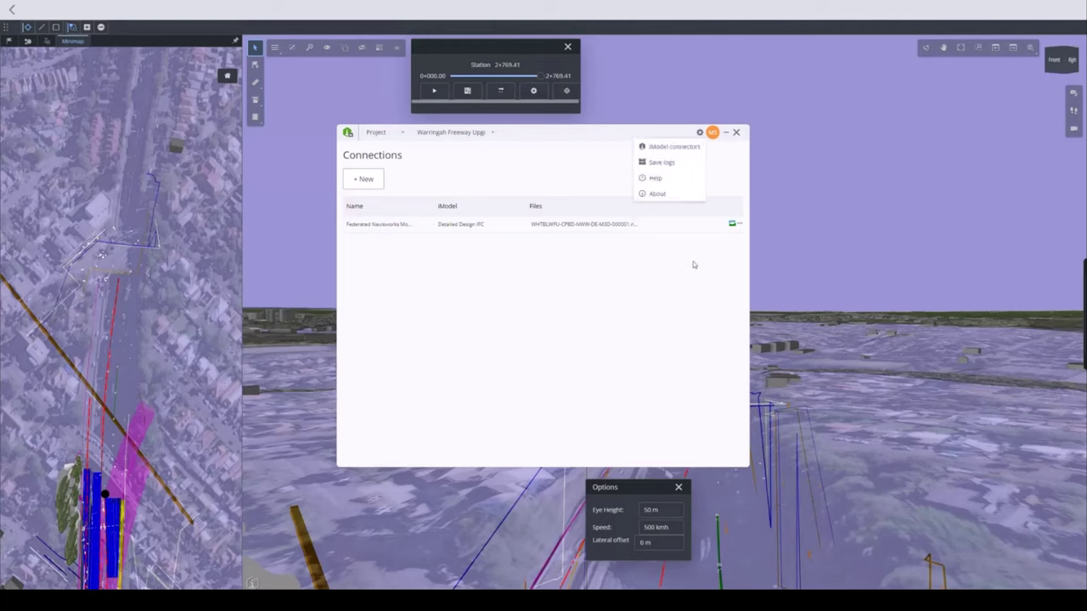
{"action": "left_click", "coordinate": [675, 147]}
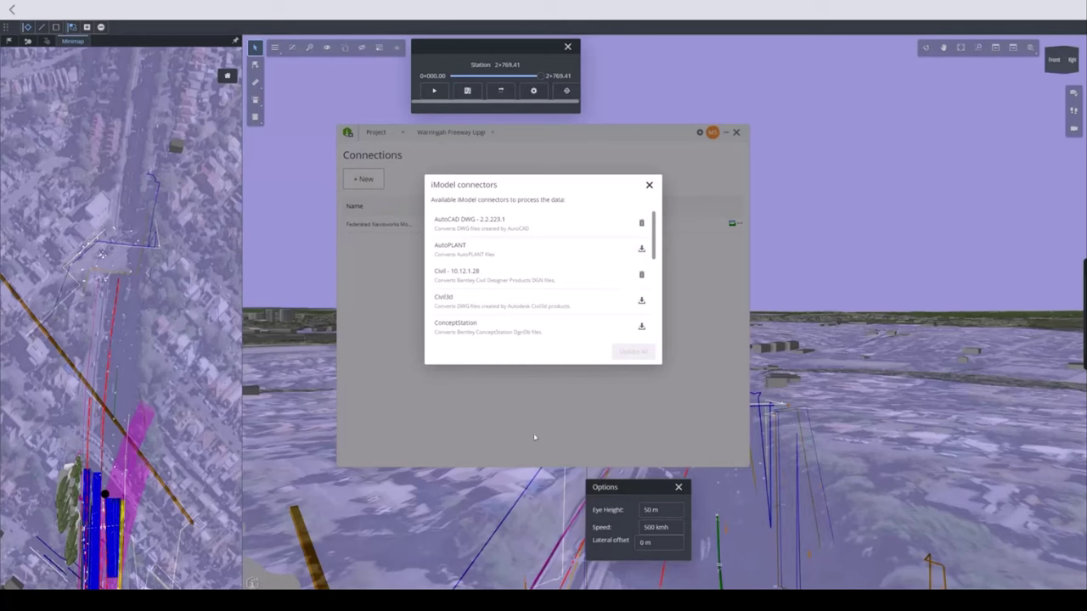
- Browse the connectors list, then return to the single Federated Navisworks connection for the Detailed Design IFC iModel
{"action": "scroll", "coordinate": [539, 288], "scroll_direction": "down", "scroll_amount": 1}
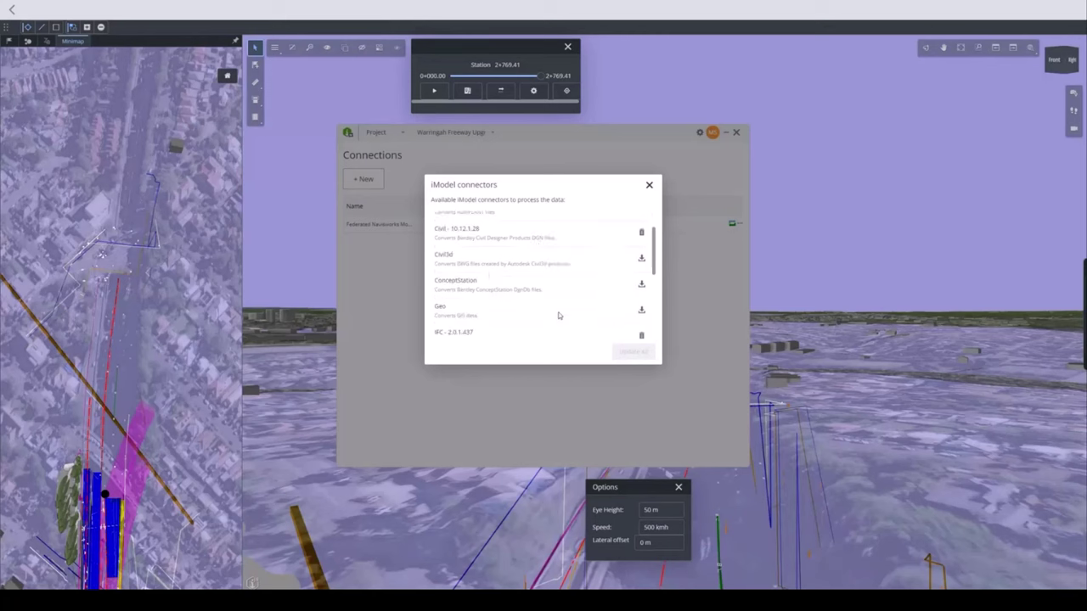
{"action": "scroll", "coordinate": [510, 271], "scroll_direction": "up", "scroll_amount": 1}
{"action": "scroll", "coordinate": [498, 281], "scroll_direction": "down", "scroll_amount": 1}
{"action": "scroll", "coordinate": [517, 292], "scroll_direction": "down", "scroll_amount": 1}
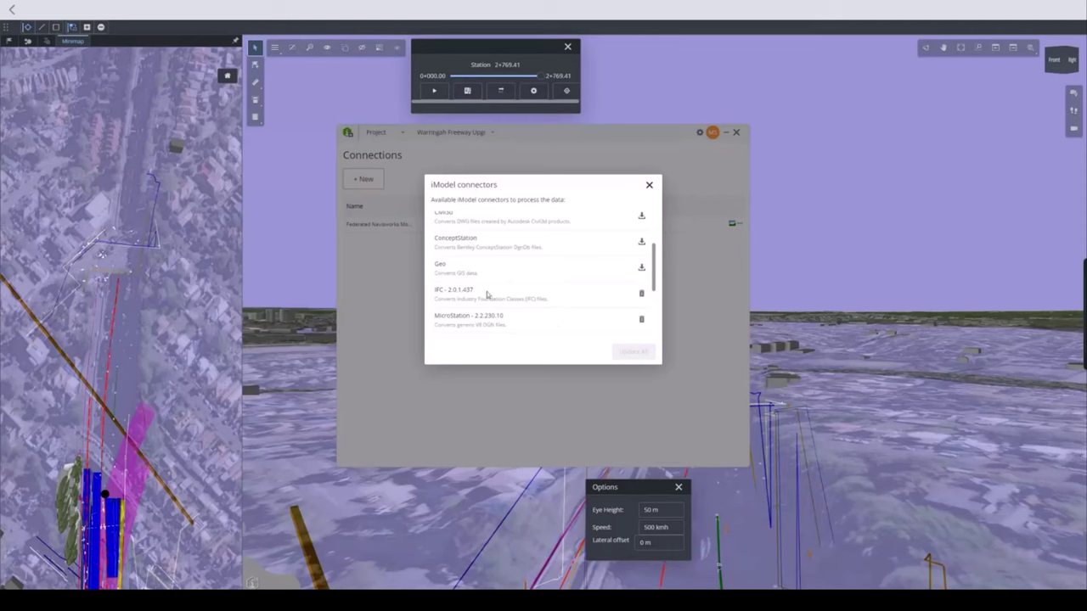
{"action": "scroll", "coordinate": [495, 301], "scroll_direction": "down", "scroll_amount": 1}
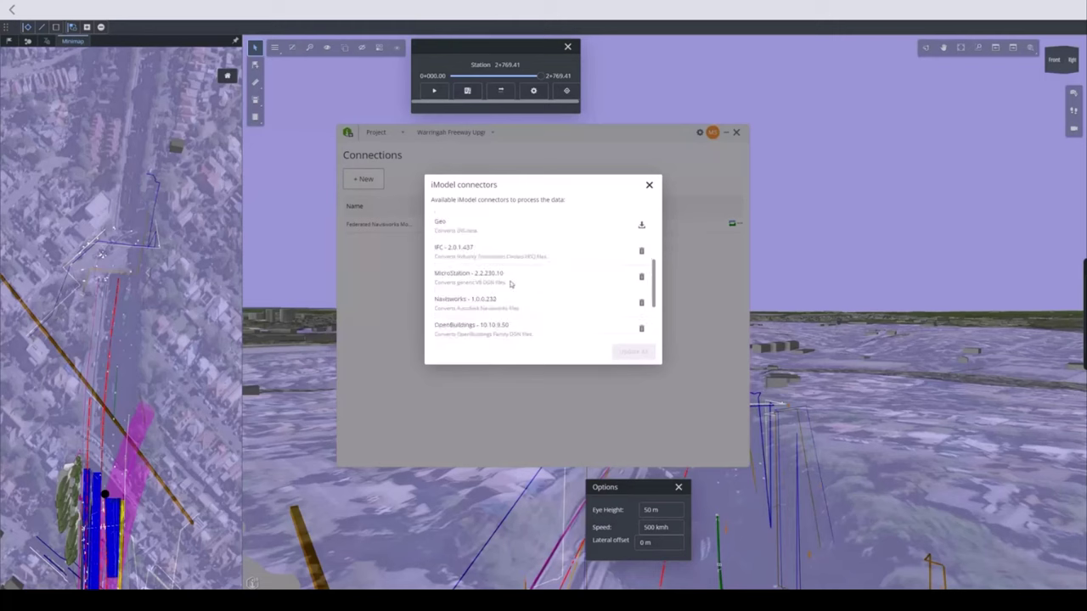
{"action": "scroll", "coordinate": [499, 264], "scroll_direction": "down", "scroll_amount": 1}
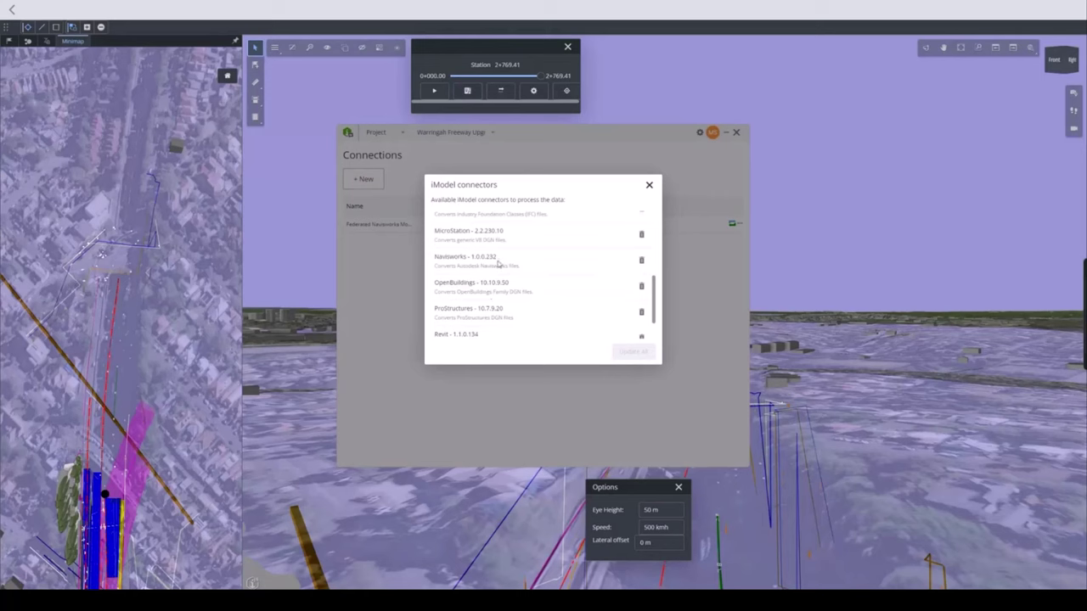
{"action": "scroll", "coordinate": [481, 306], "scroll_direction": "down", "scroll_amount": 1}
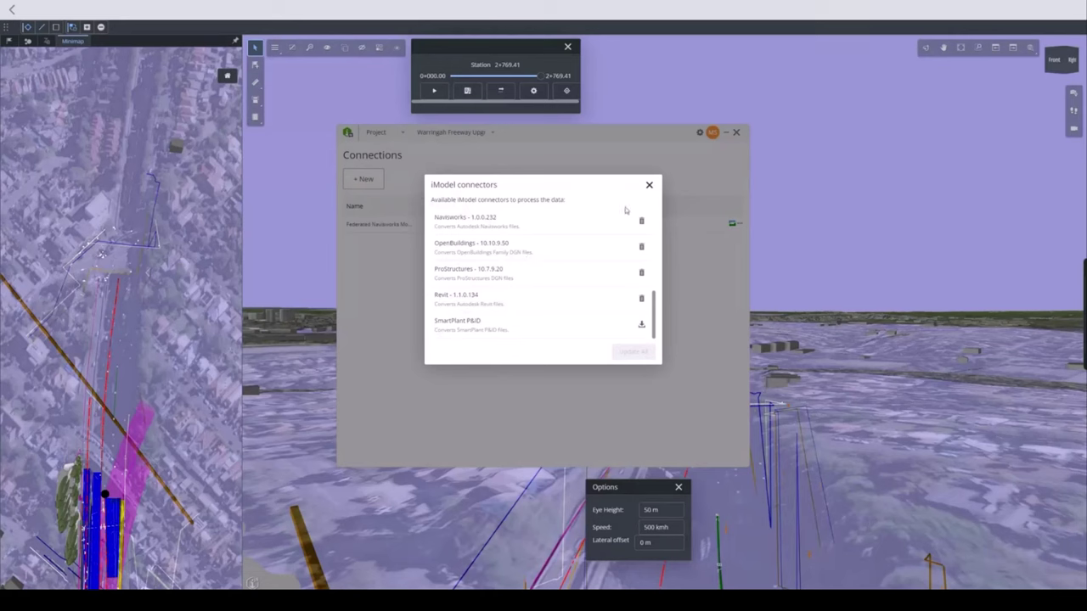
{"action": "scroll", "coordinate": [594, 284], "scroll_direction": "up", "scroll_amount": 5}
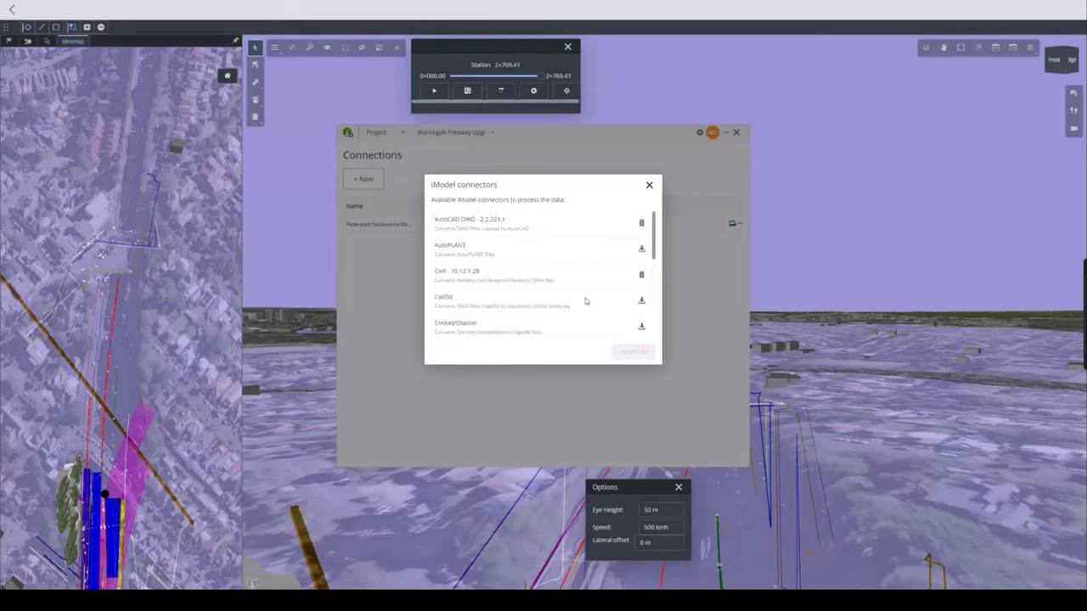
{"action": "left_click", "coordinate": [650, 186]}
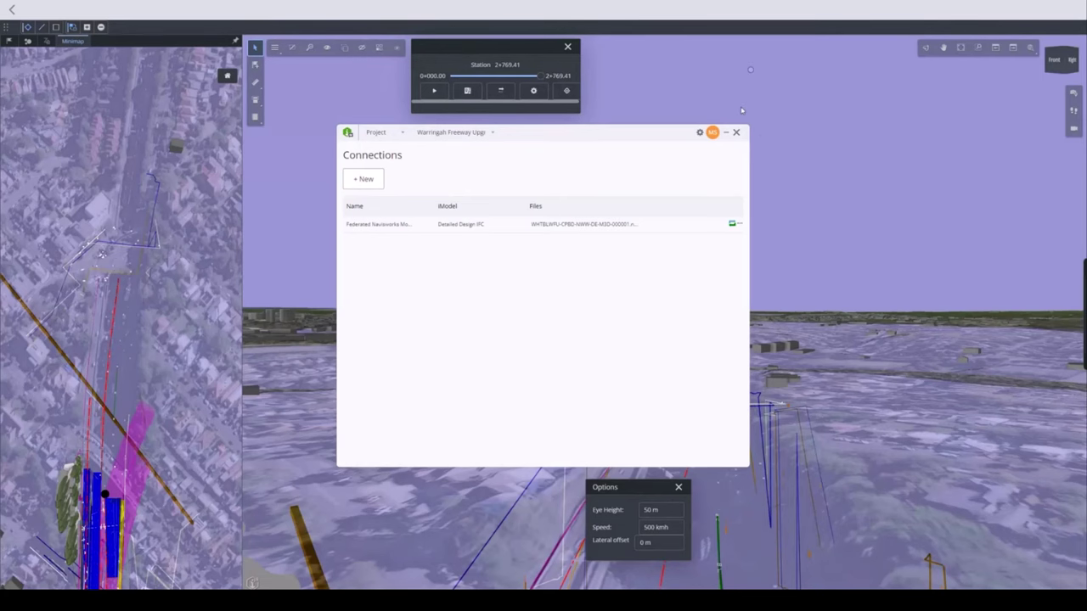
- Minimize Synchronizer and fly forward along the multi-lane freeway corridor toward the bridge
{"action": "left_click", "coordinate": [726, 134]}
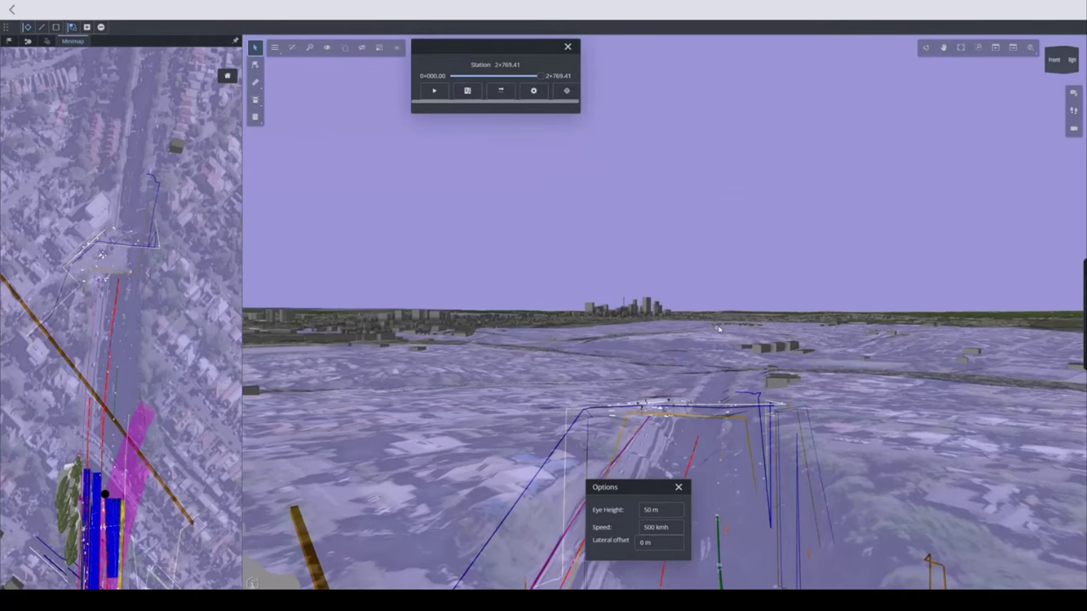
{"action": "scroll", "coordinate": [718, 329], "scroll_direction": "up", "scroll_amount": 3}
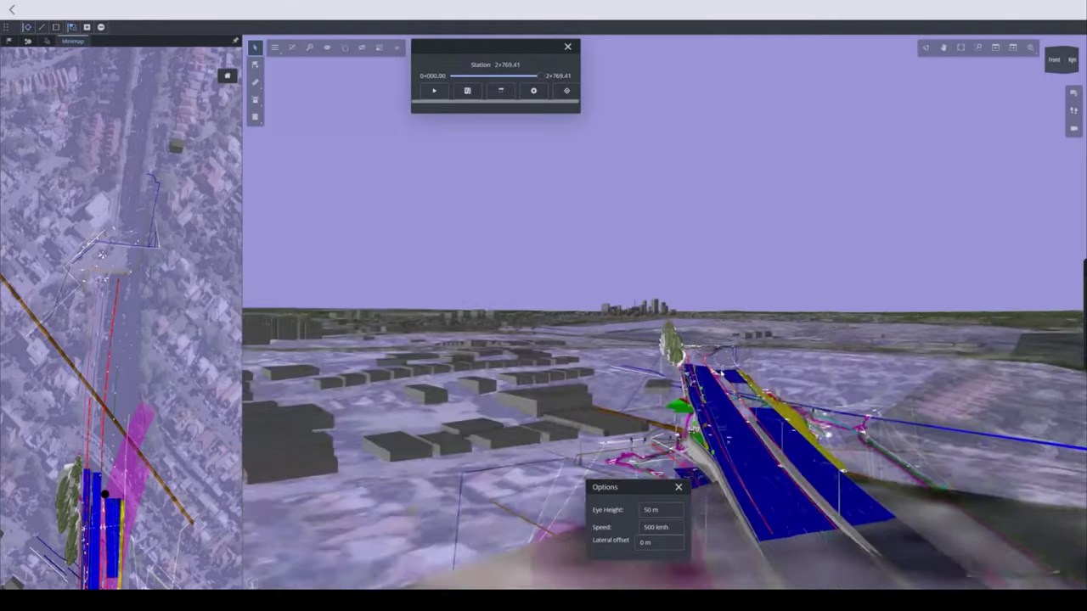
{"action": "scroll", "coordinate": [720, 374], "scroll_direction": "up", "scroll_amount": 3}
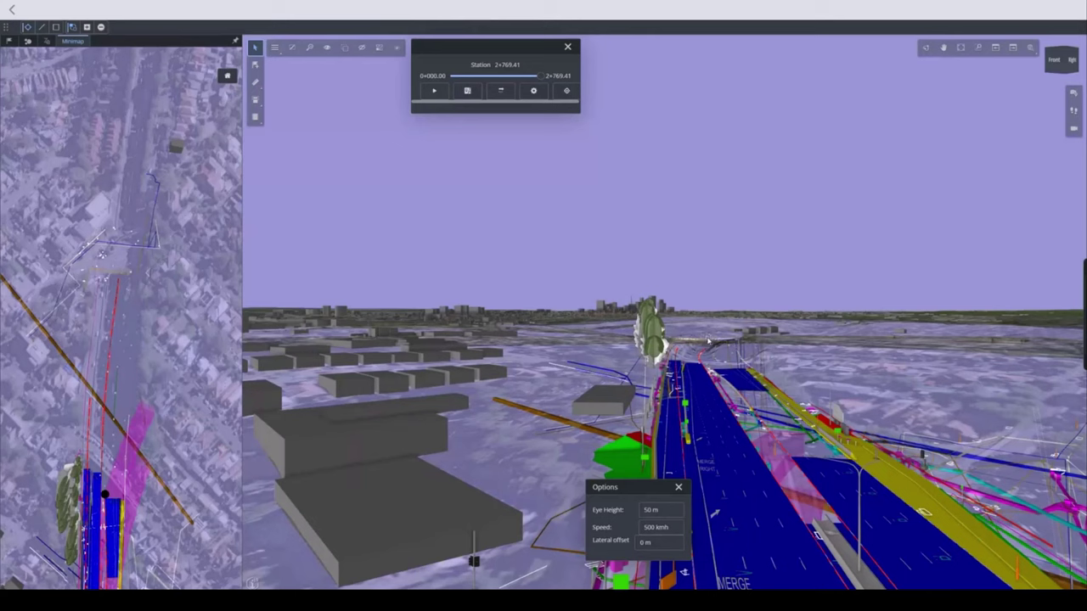
{"action": "mouse_move", "coordinate": [709, 341]}
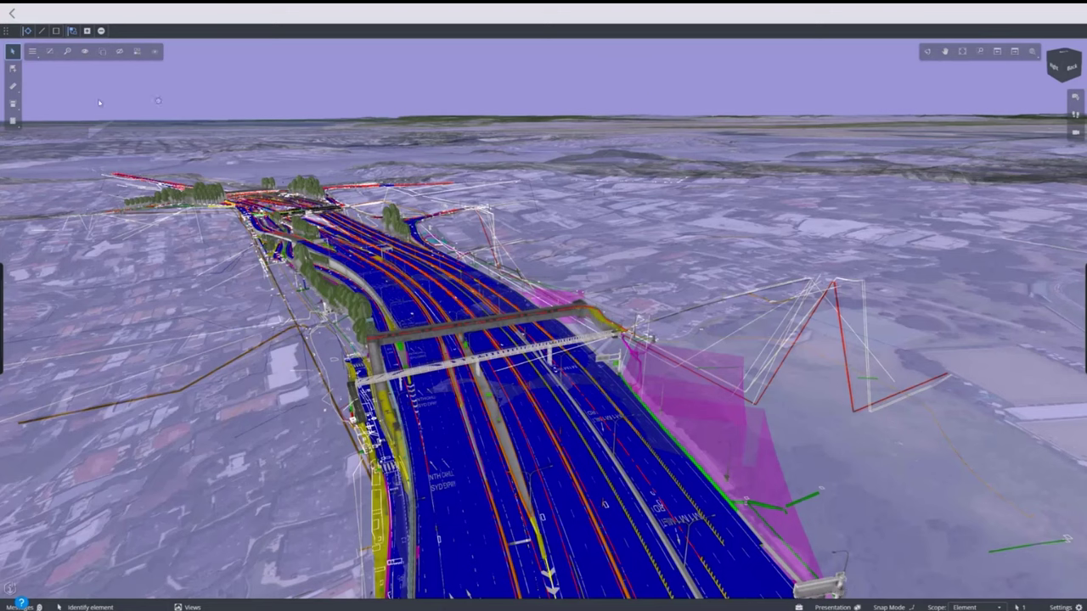
- Draw a 2 points cross-section line across the freeway beside the pedestrian bridge
{"action": "left_click", "coordinate": [12, 121]}
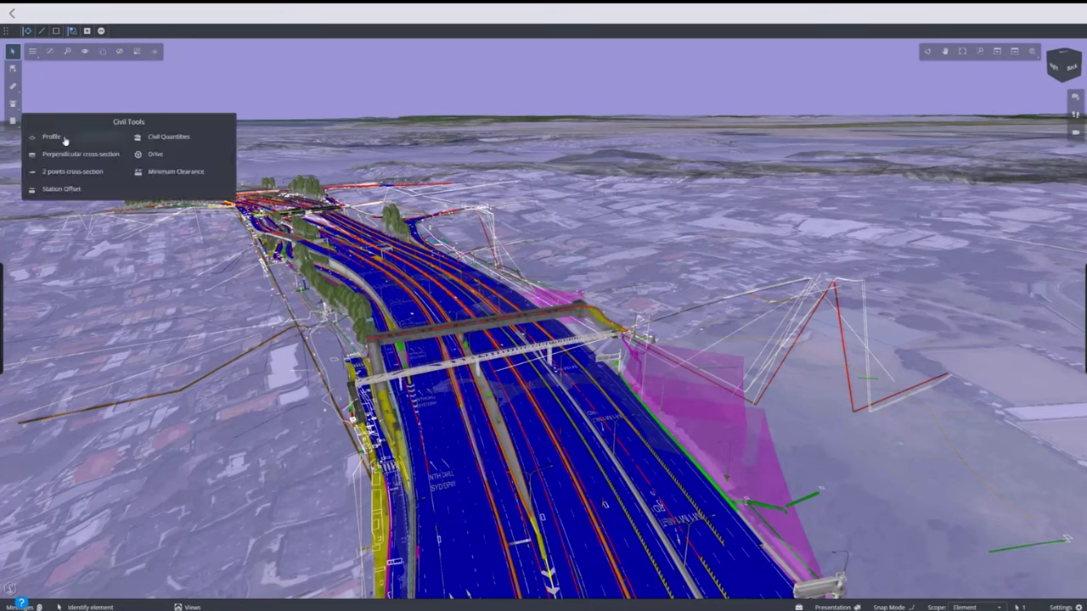
{"action": "left_click", "coordinate": [94, 173]}
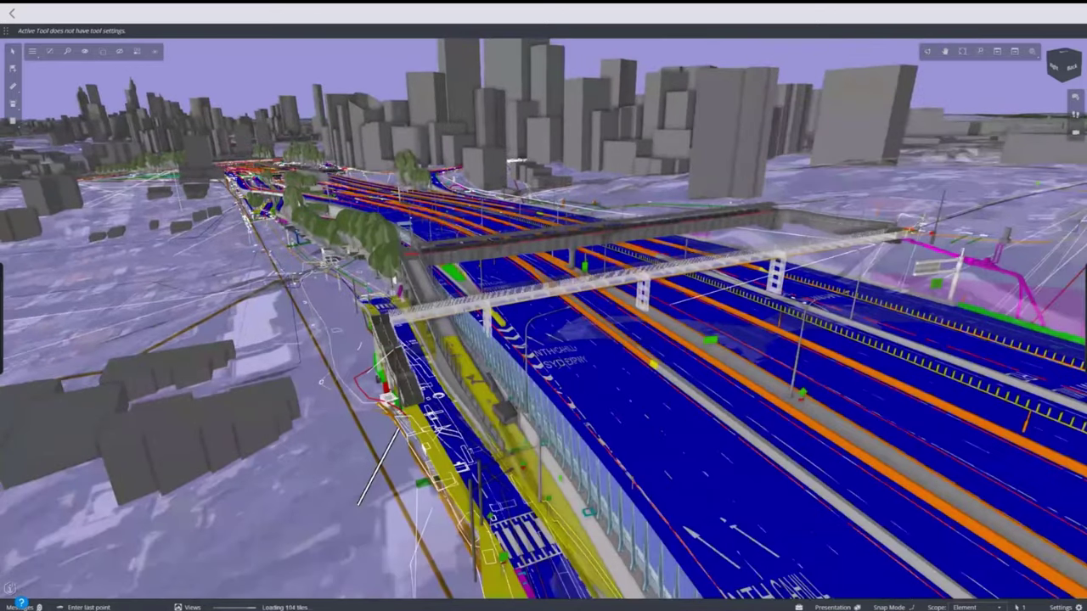
{"action": "left_click", "coordinate": [399, 428]}
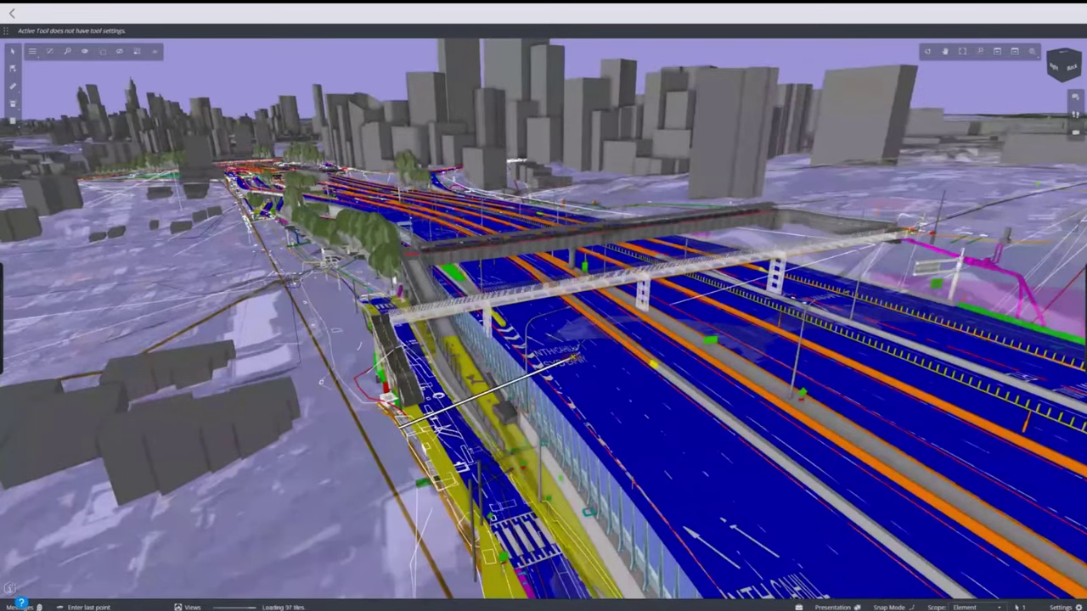
{"action": "left_click", "coordinate": [581, 355]}
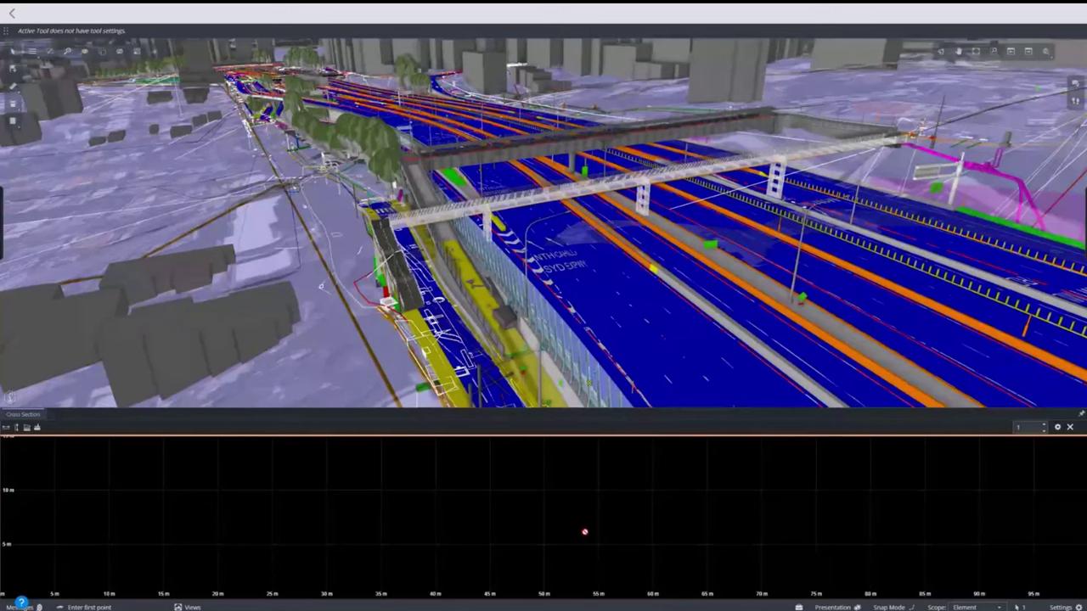
- End the section tool and zoom into the freeway profile in the Cross Section pane
{"action": "key", "text": "Escape"}
{"action": "scroll", "coordinate": [584, 511], "scroll_direction": "down", "scroll_amount": 5}
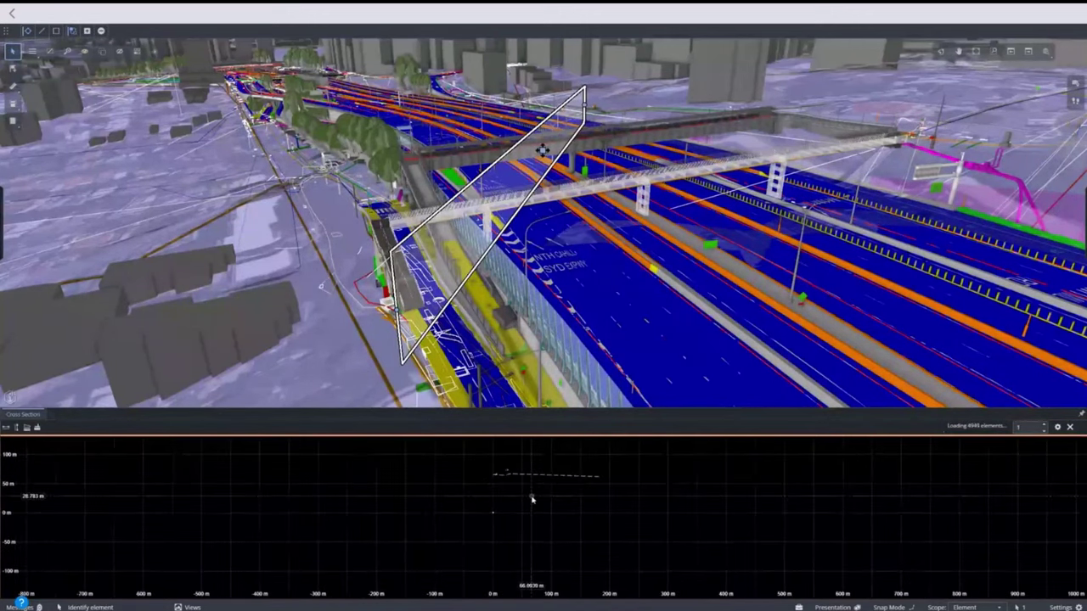
{"action": "scroll", "coordinate": [520, 488], "scroll_direction": "up", "scroll_amount": 5}
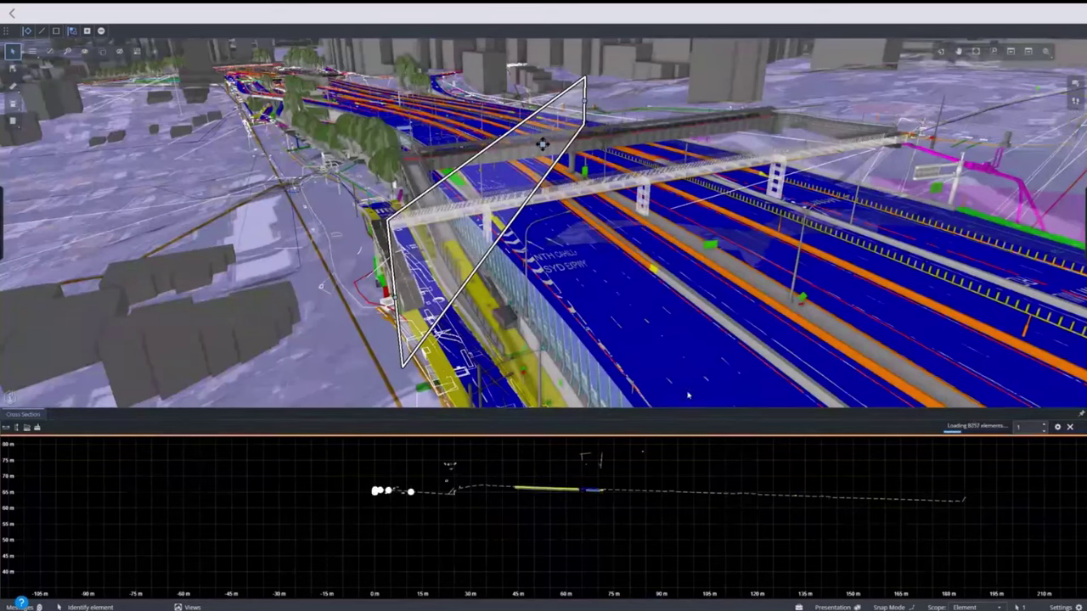
{"action": "scroll", "coordinate": [387, 503], "scroll_direction": "up", "scroll_amount": 5}
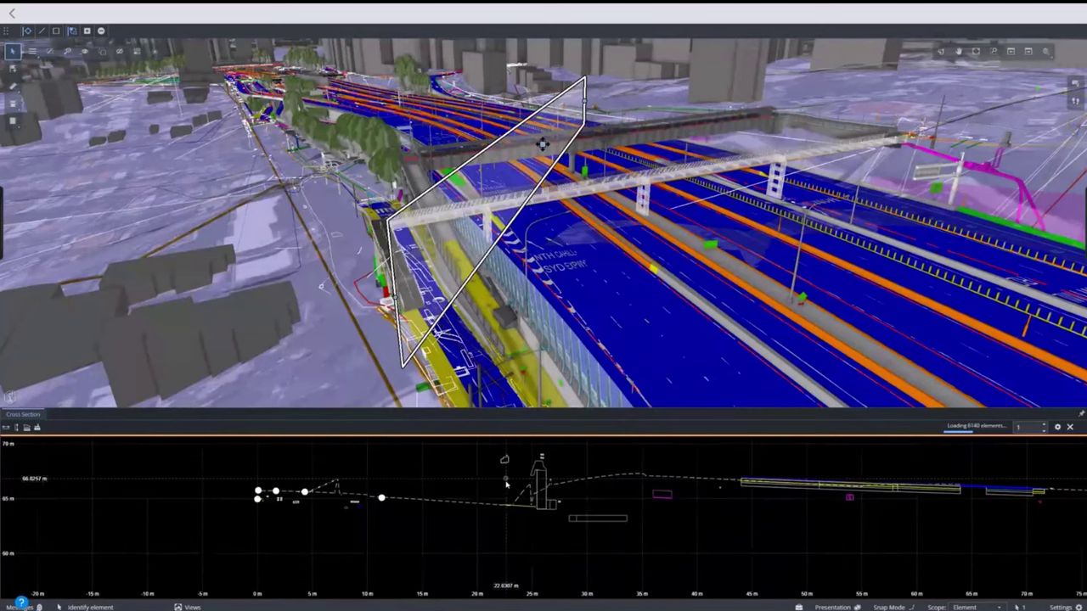
{"action": "scroll", "coordinate": [430, 511], "scroll_direction": "up", "scroll_amount": 2}
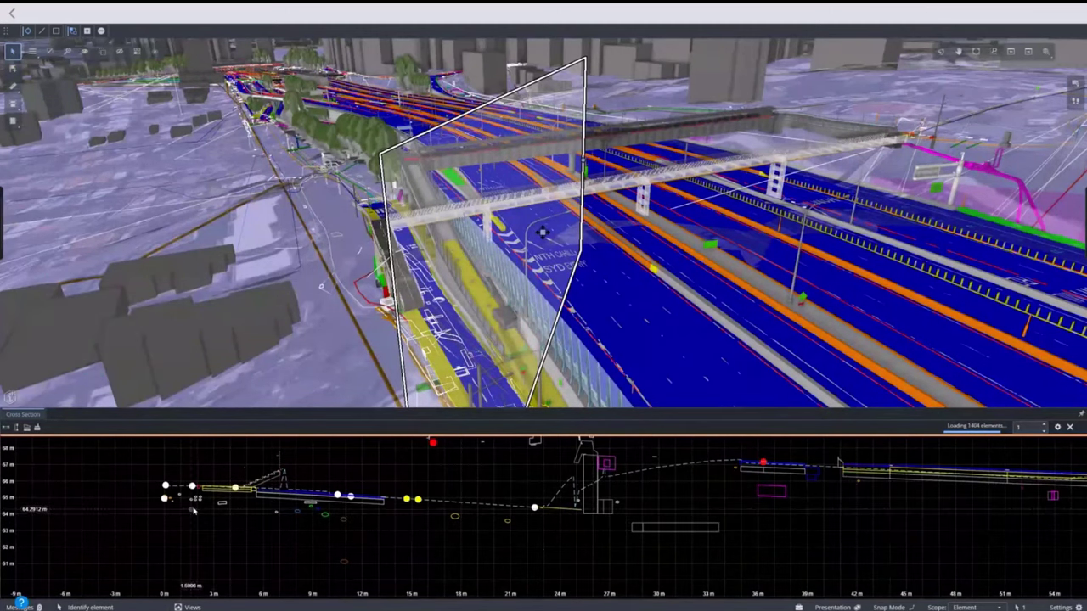
{"action": "scroll", "coordinate": [184, 503], "scroll_direction": "up", "scroll_amount": 1}
{"action": "scroll", "coordinate": [272, 501], "scroll_direction": "up", "scroll_amount": 5}
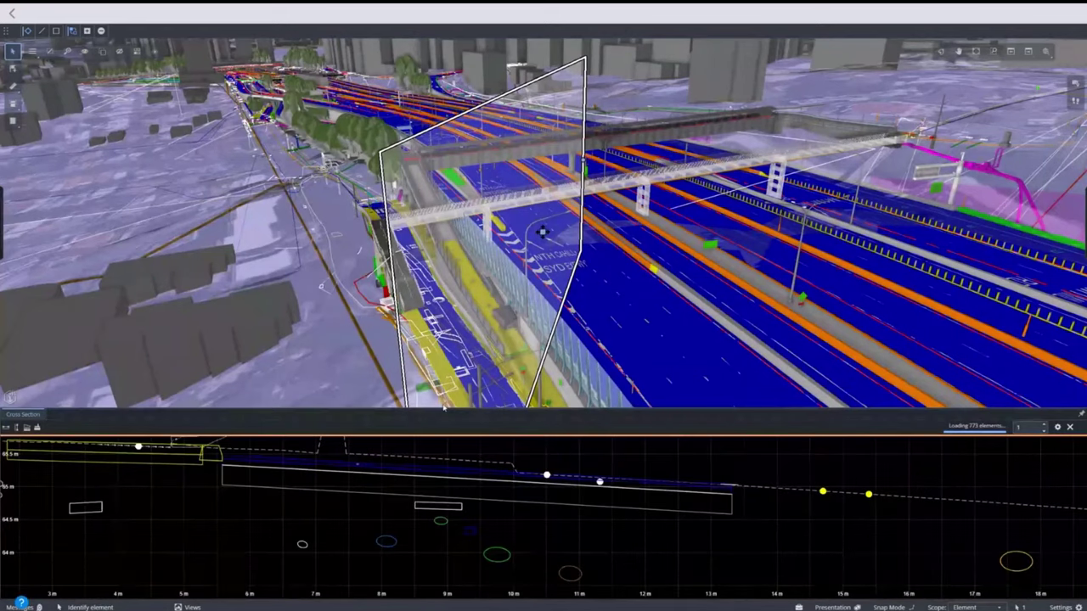
- Enlarge the Cross Section pane and zoom to inspect pavement, barriers and buried pipes around 62–68 m
{"action": "left_click_drag", "start_coordinate": [445, 414], "coordinate": [446, 347]}
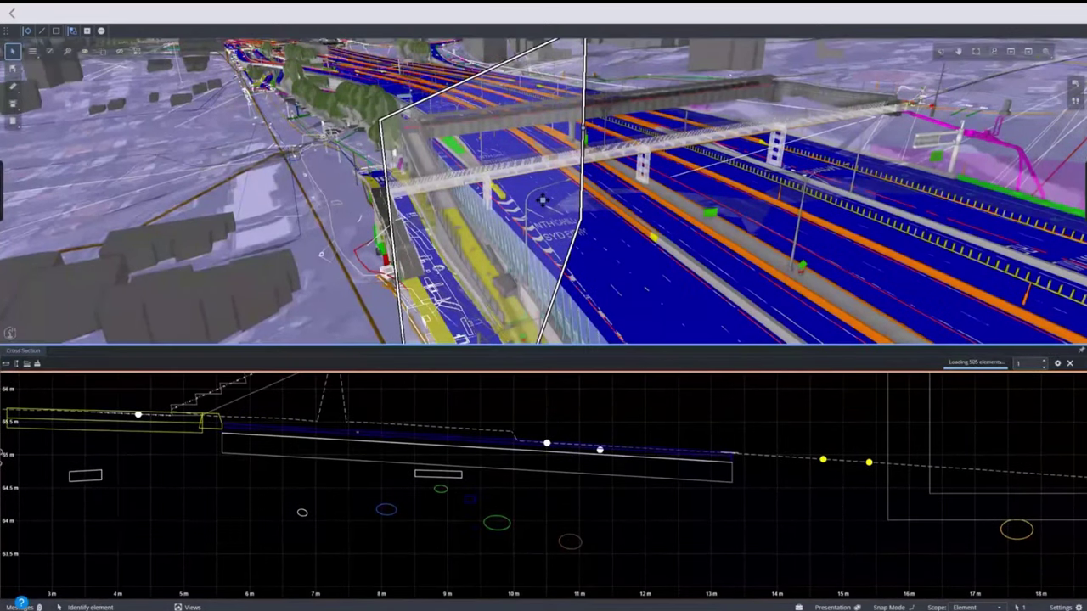
{"action": "scroll", "coordinate": [391, 503], "scroll_direction": "down", "scroll_amount": 3}
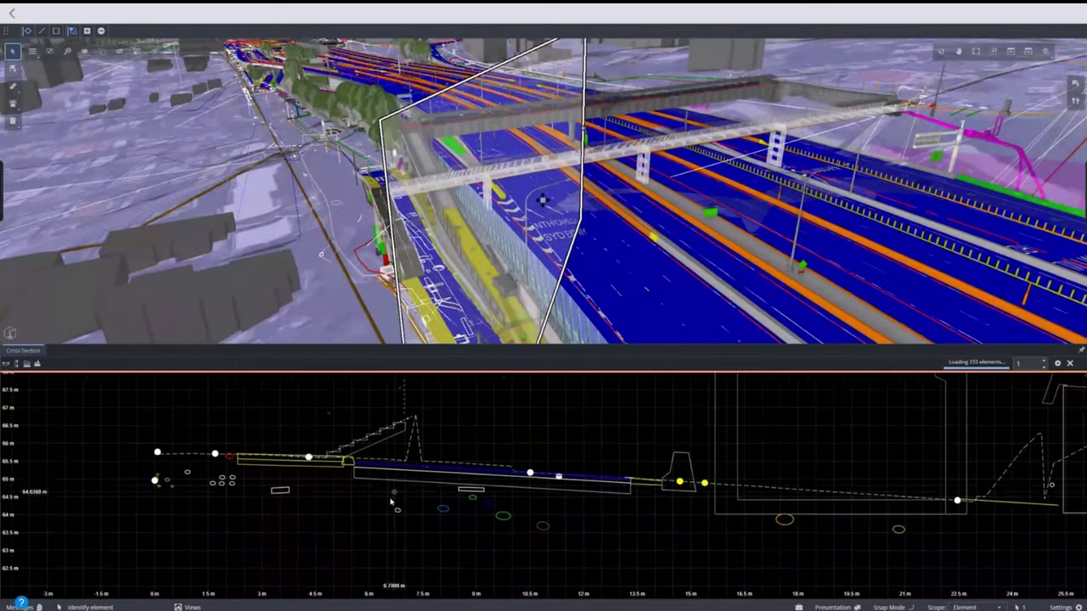
{"action": "scroll", "coordinate": [442, 504], "scroll_direction": "up", "scroll_amount": 3}
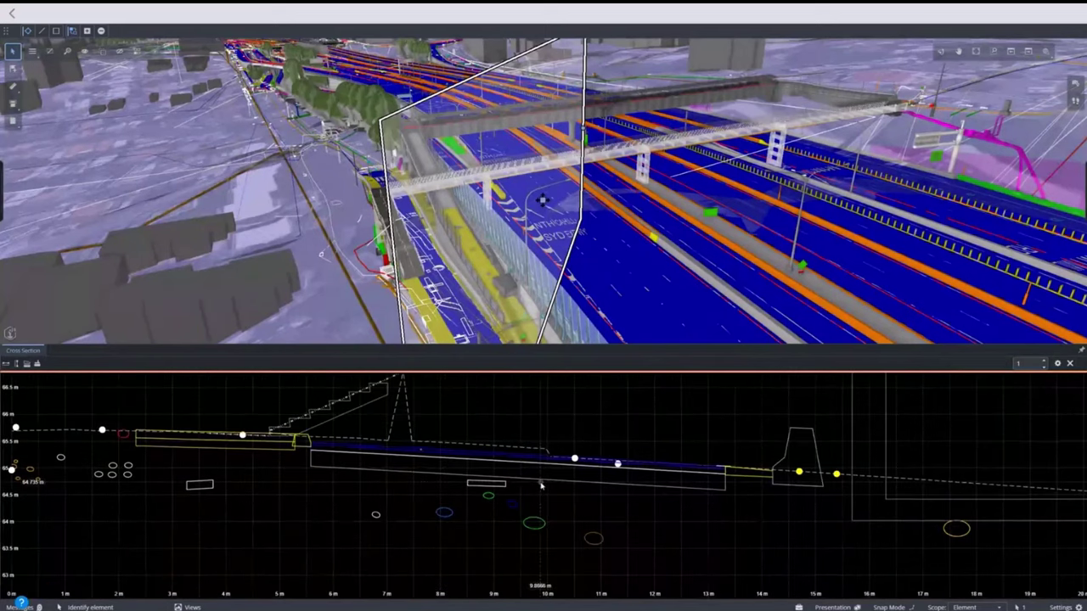
{"action": "scroll", "coordinate": [391, 464], "scroll_direction": "down", "scroll_amount": 3}
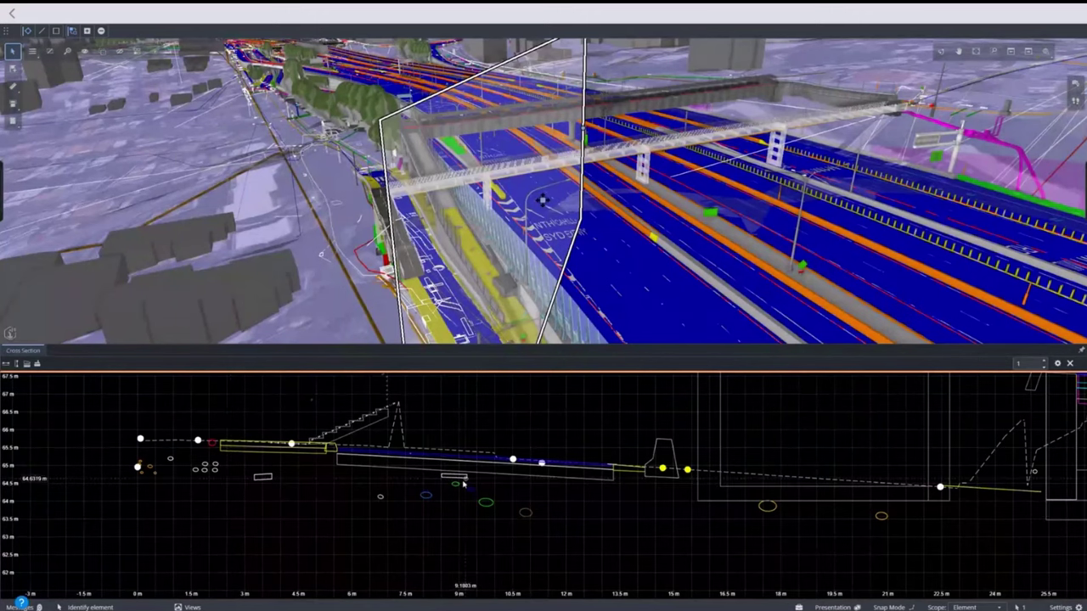
{"action": "scroll", "coordinate": [239, 457], "scroll_direction": "down", "scroll_amount": 3}
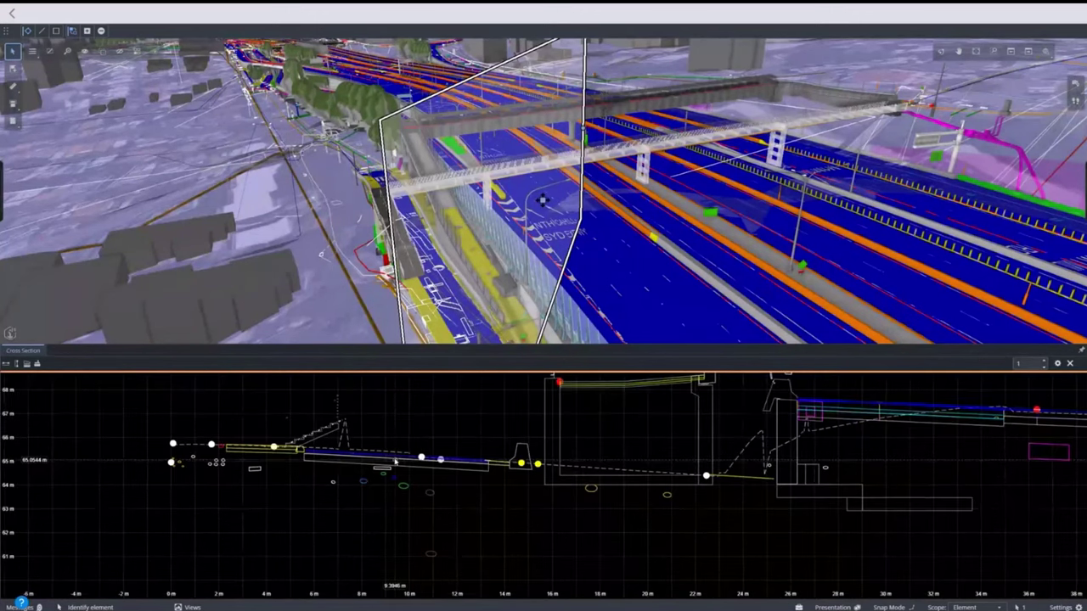
{"action": "scroll", "coordinate": [394, 461], "scroll_direction": "up", "scroll_amount": 3}
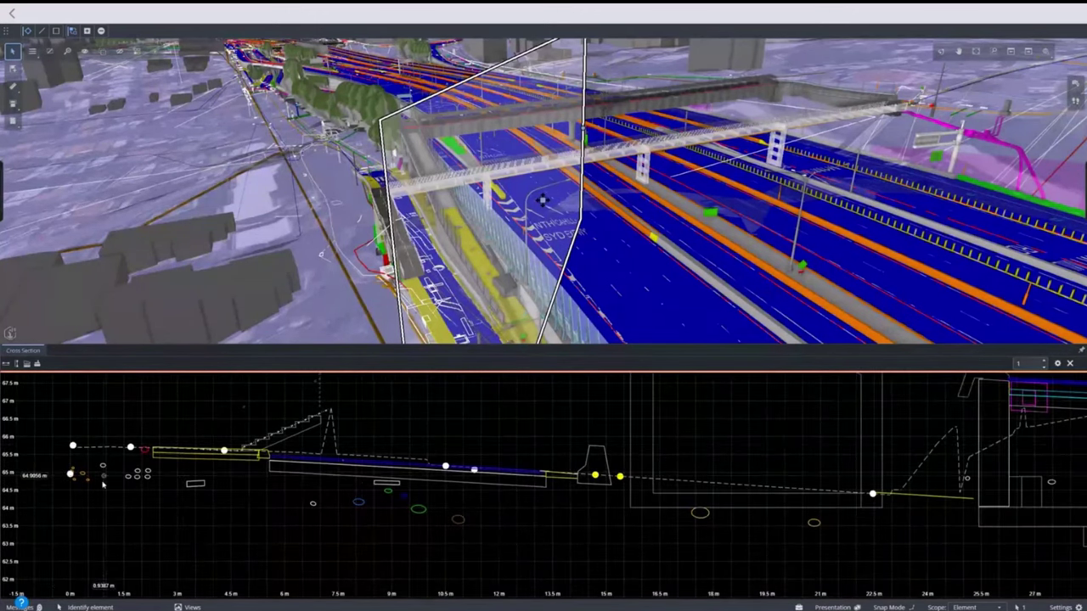
{"action": "scroll", "coordinate": [66, 487], "scroll_direction": "up", "scroll_amount": 3}
{"action": "scroll", "coordinate": [255, 480], "scroll_direction": "down", "scroll_amount": 3}
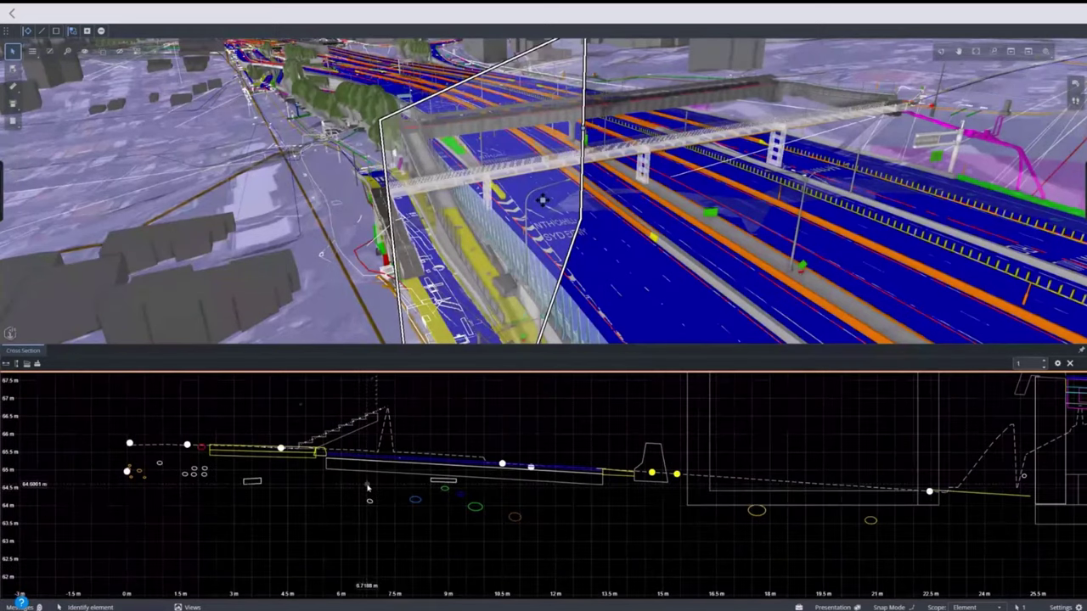
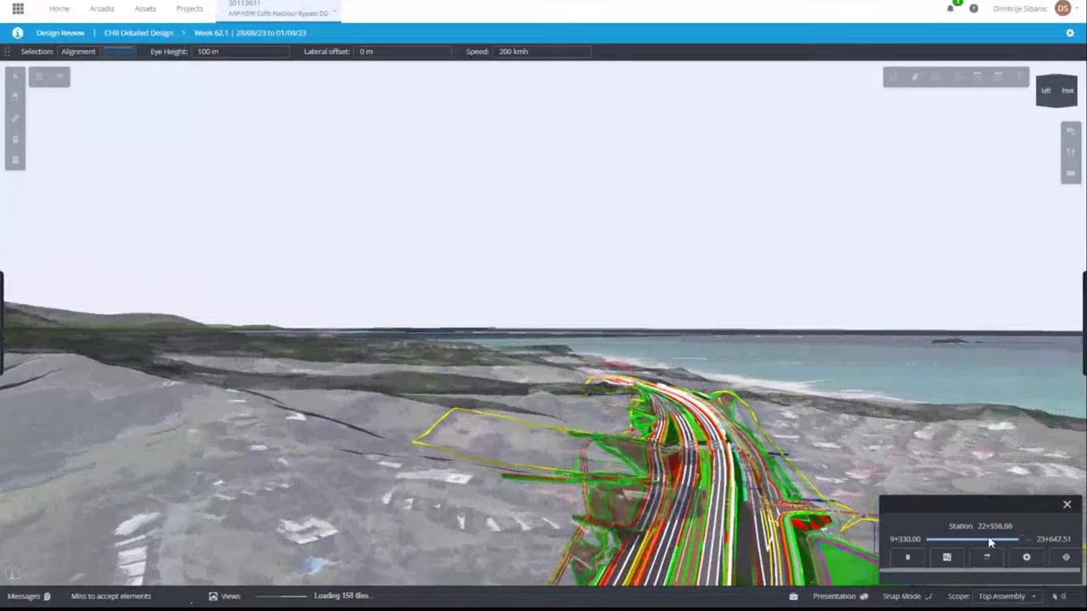
- Pause the alignment drive-through at station 22+590.00, holding the 100 m eye height
{"action": "left_click", "coordinate": [907, 557]}
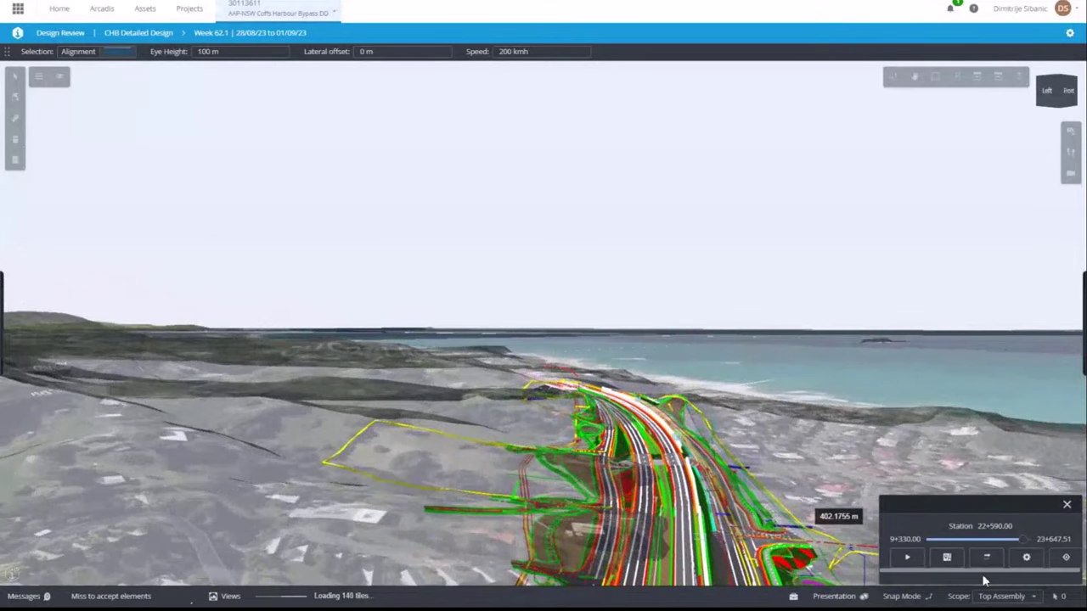